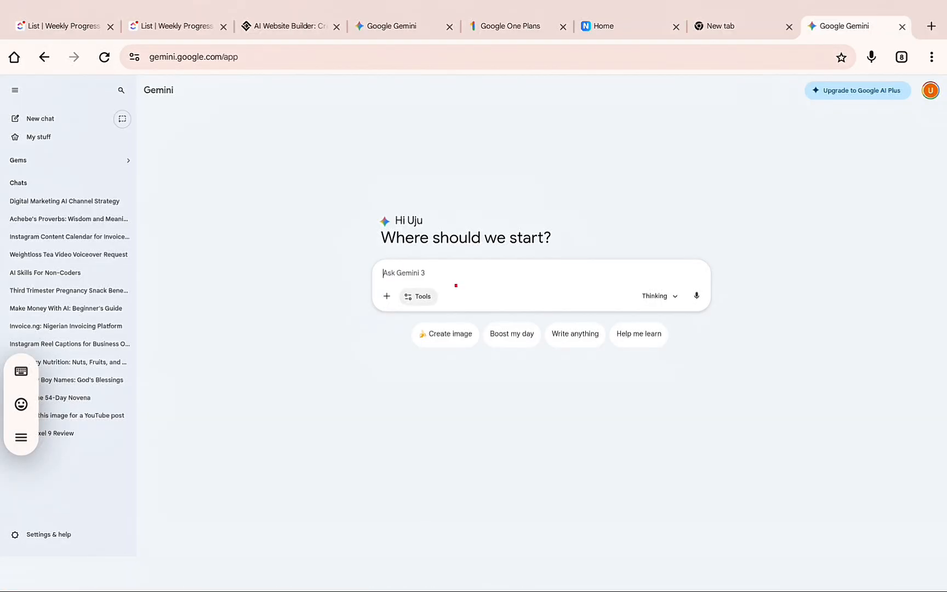
Enable the Canvas tool, submit the copied article about AI for Nigerian businesses as the prompt, and dismiss the tip on the resulting document.
left_click(418, 297)
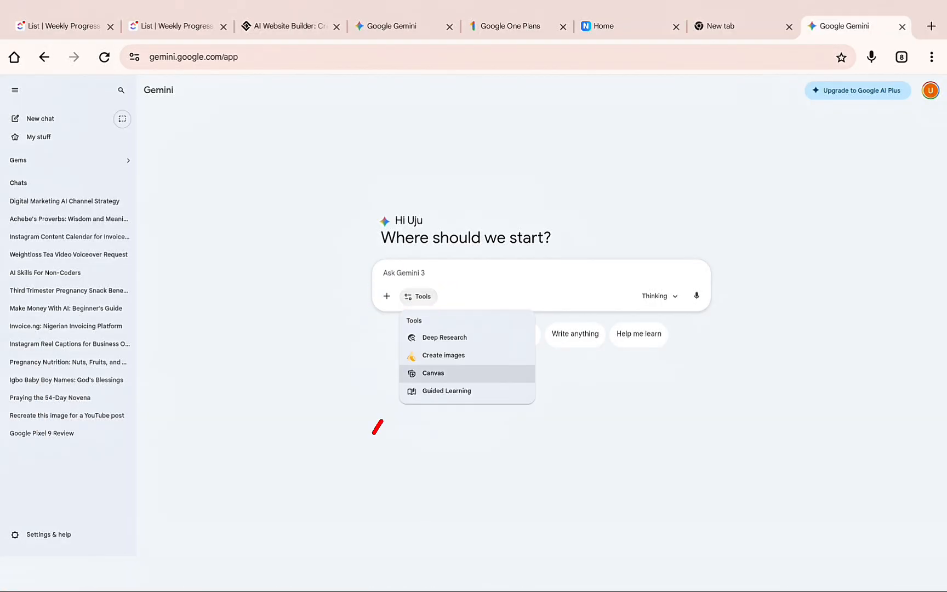
left_click(433, 373)
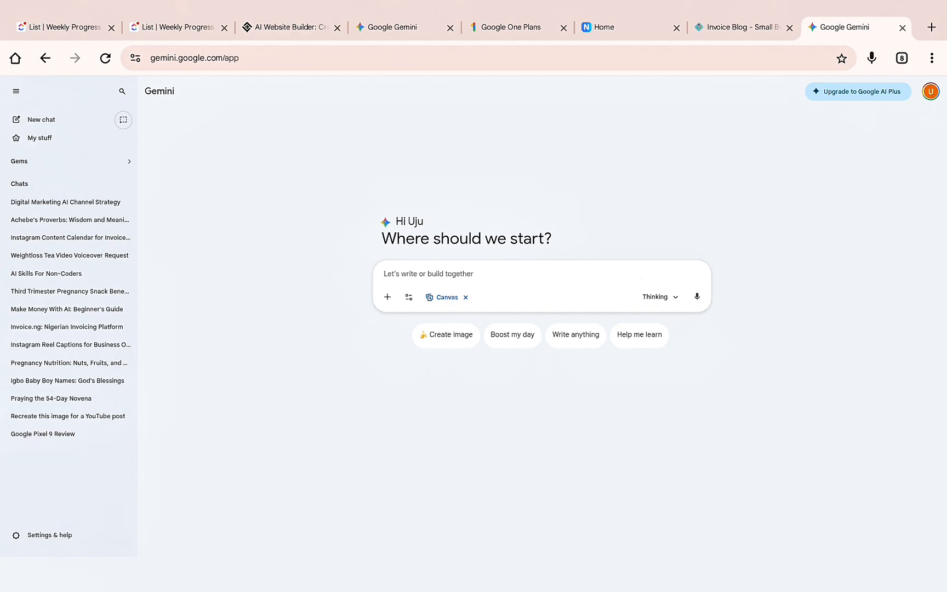
left_click(399, 270)
right_click(399, 269)
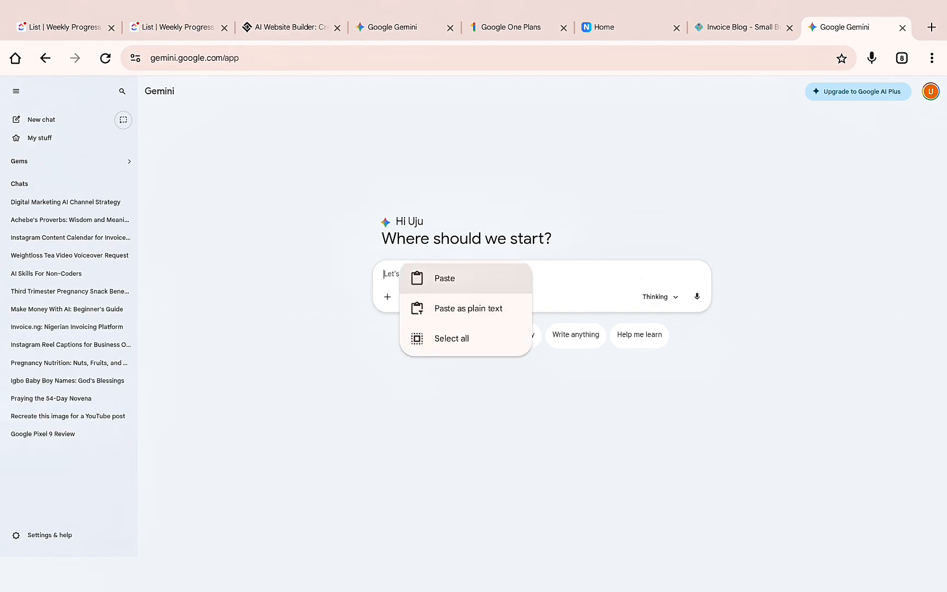
left_click(445, 278)
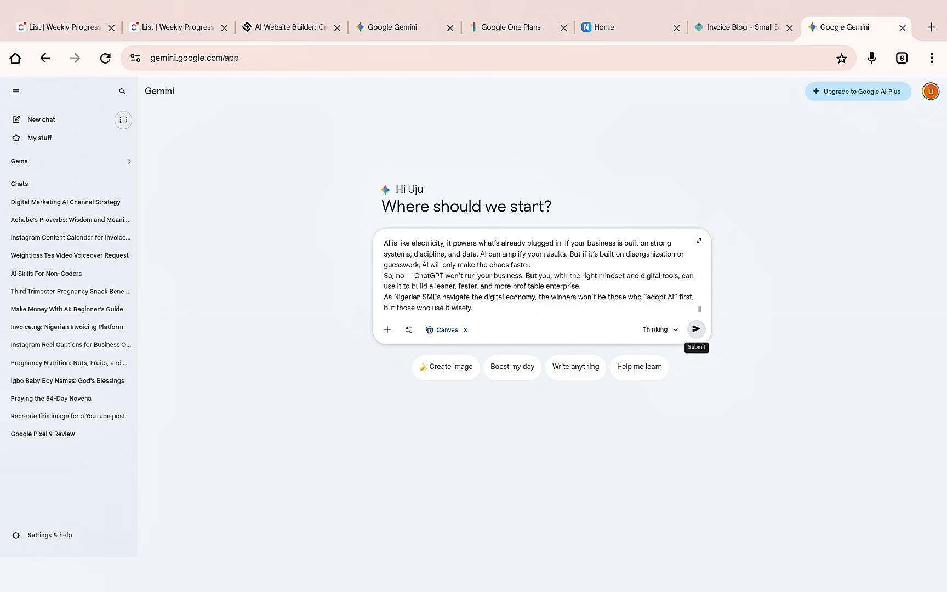
left_click(696, 329)
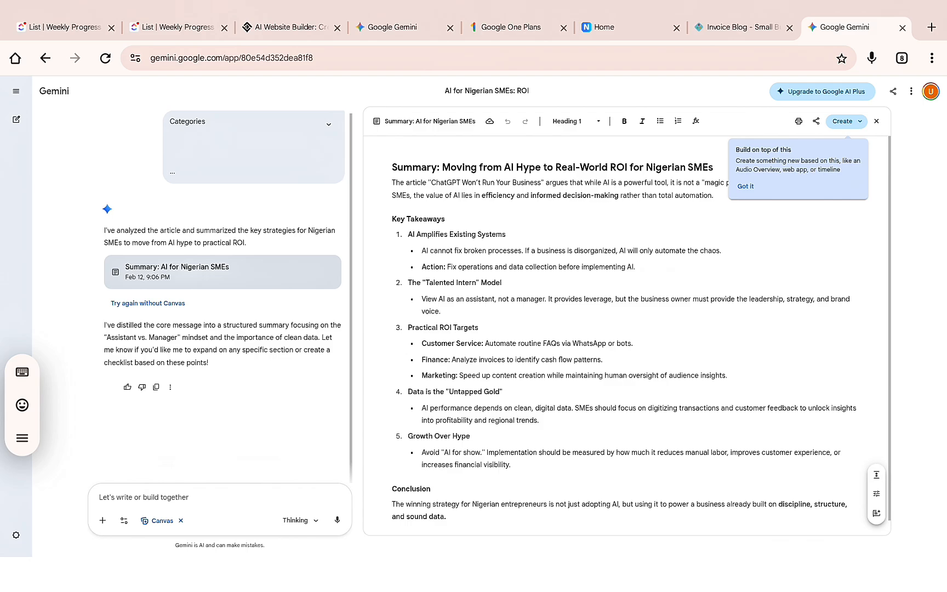
left_click(745, 186)
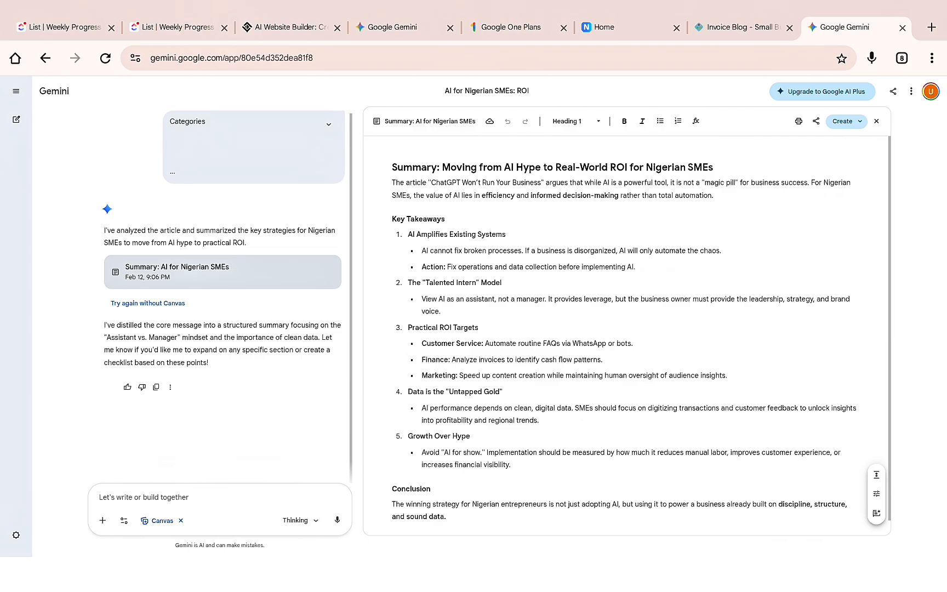
Add the text "However, this is ebnough" at the end of the introductory paragraph and delete it again.
scroll(627, 335, "down", 1)
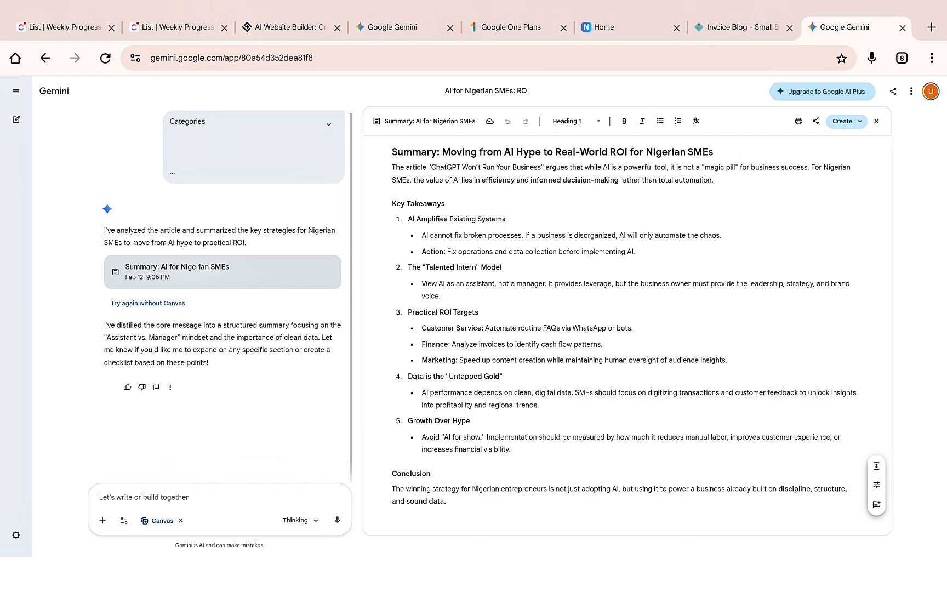
scroll(627, 335, "up", 1)
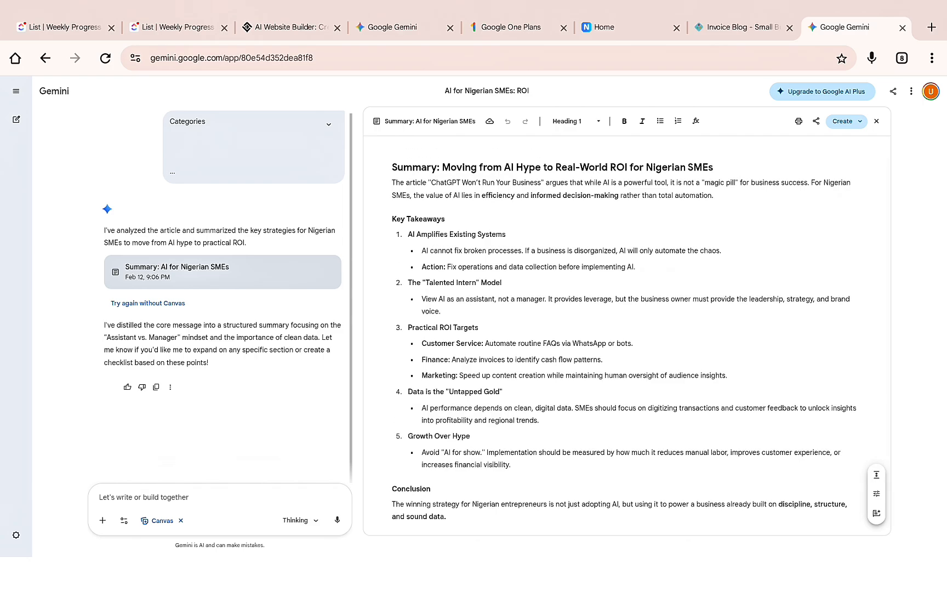
left_click(713, 195)
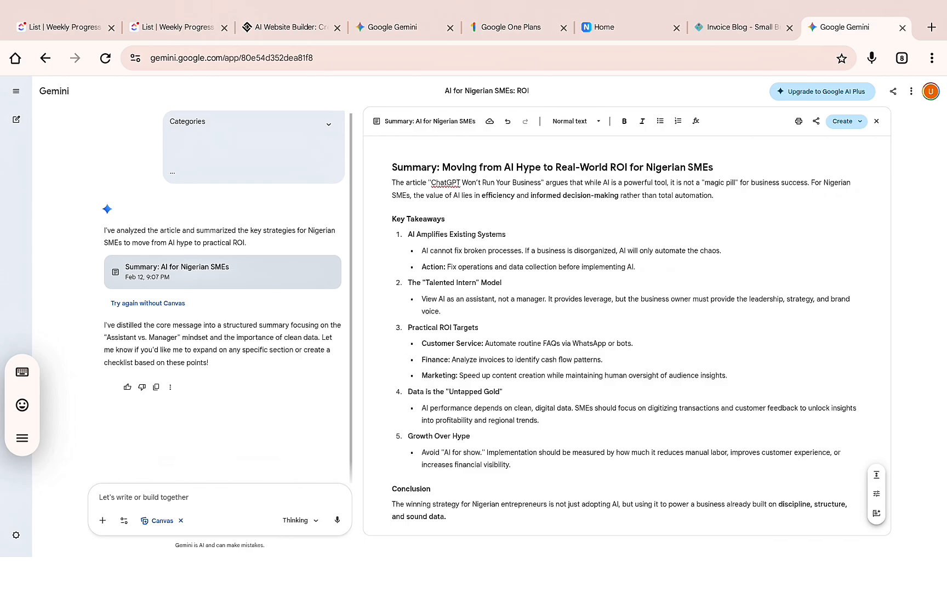
type("However, this is ebnough")
key("BackSpace")
key("BackSpace")
key("BackSpace")
key("BackSpace")
key("BackSpace")
key("BackSpace")
key("BackSpace")
key("BackSpace")
key("BackSpace")
key("BackSpace")
key("BackSpace")
key("BackSpace")
key("BackSpace")
key("BackSpace")
key("BackSpace")
key("BackSpace")
key("BackSpace")
key("BackSpace")
key("BackSpace")
key("BackSpace")
key("BackSpace")
key("BackSpace")
key("BackSpace")
key("BackSpace")
Try the Heading 1 and Heading 2 styles on the introductory paragraph and restore it to Normal text.
left_click(573, 121)
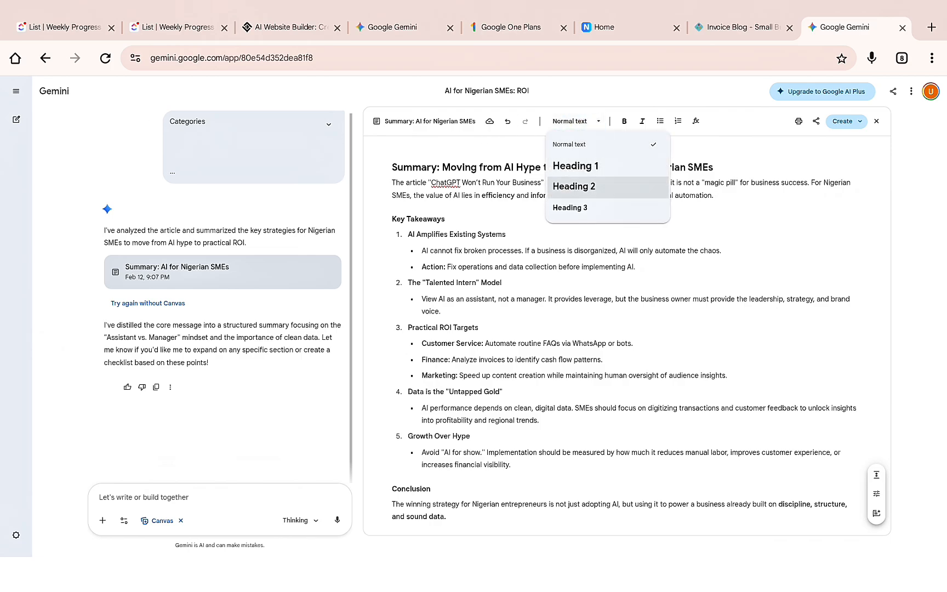
left_click(575, 166)
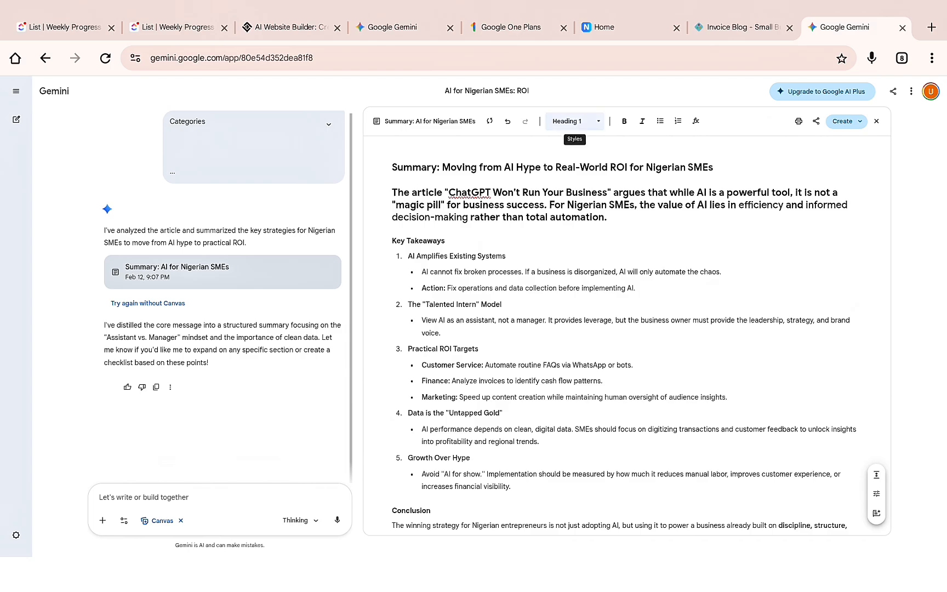
left_click(576, 121)
left_click(572, 186)
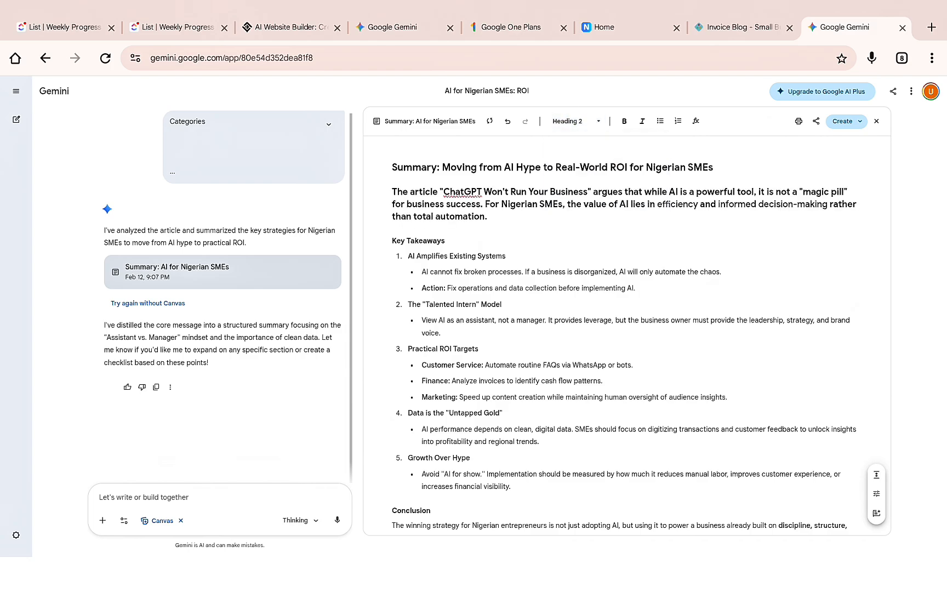
left_click(575, 121)
left_click(569, 144)
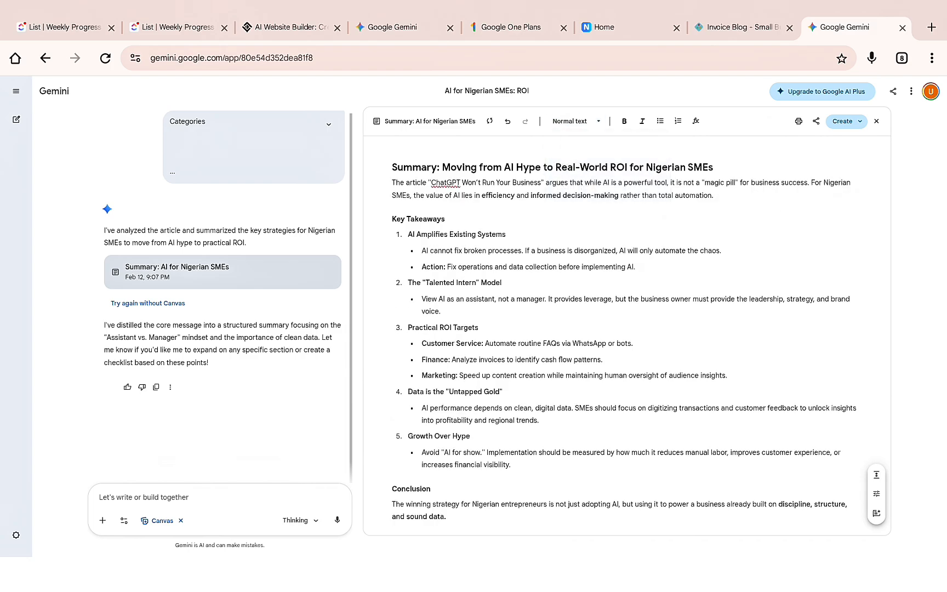
Make the words "decision-making rather than to" in the introductory paragraph bold.
left_click_drag(566, 195, 663, 196)
left_click(624, 121)
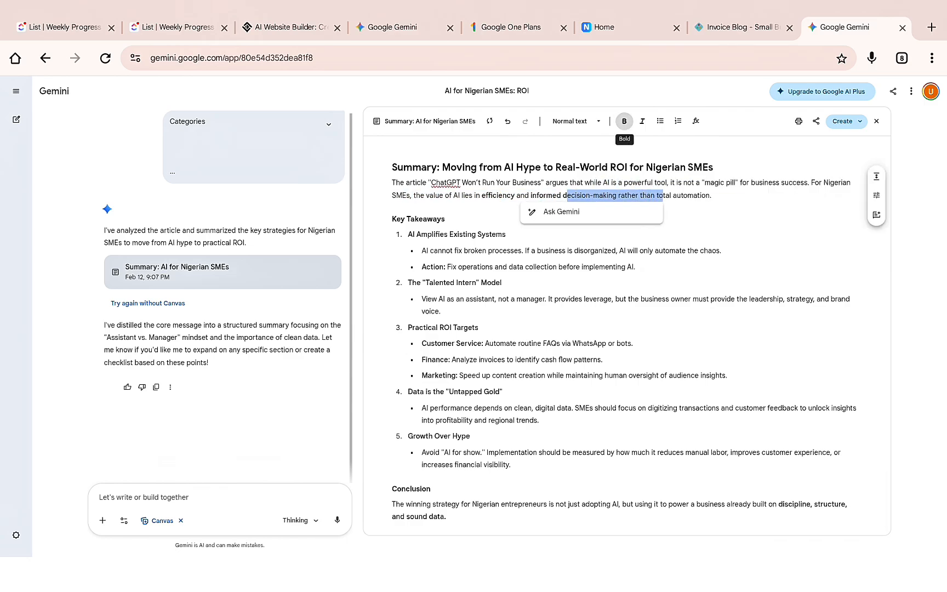
left_click(624, 121)
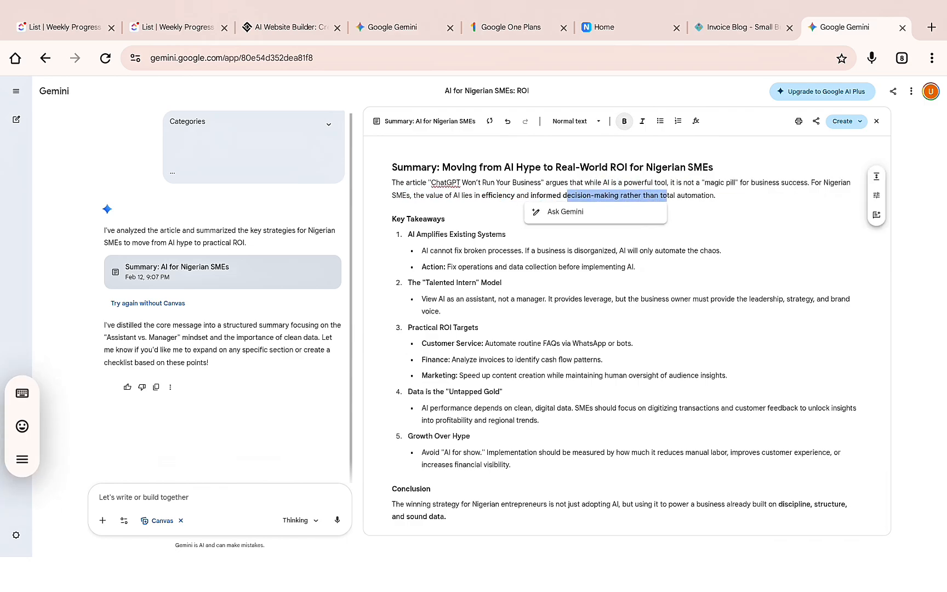
left_click(694, 183)
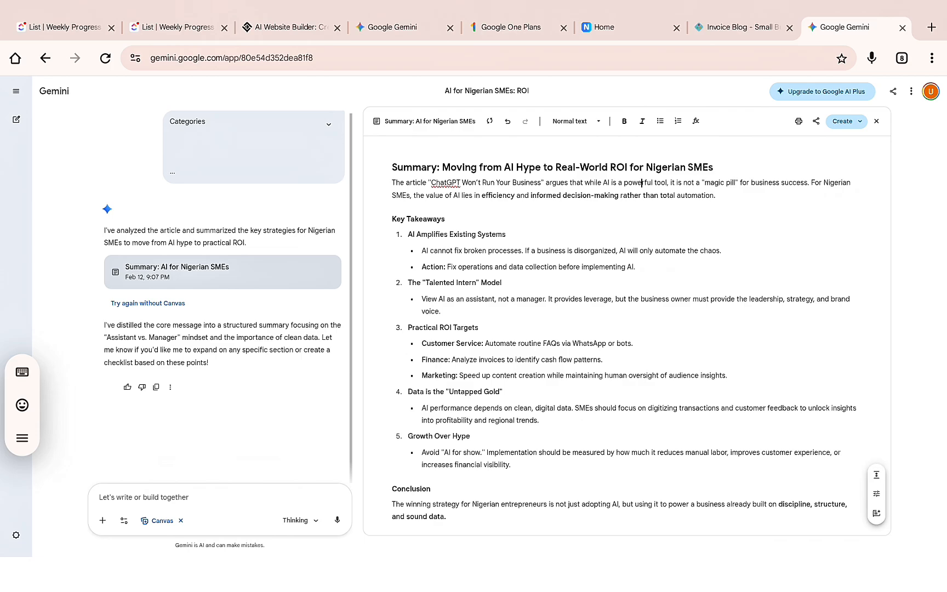
Try italics on the introductory text from "powerful tool" to the end of the paragraph and remove them again.
left_click_drag(642, 183, 716, 195)
left_click(642, 121)
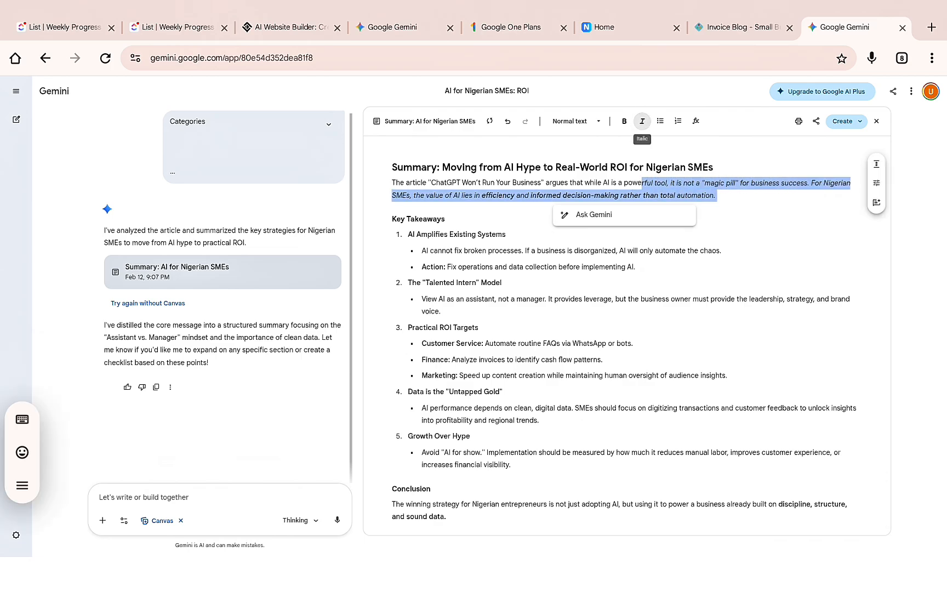
left_click(641, 121)
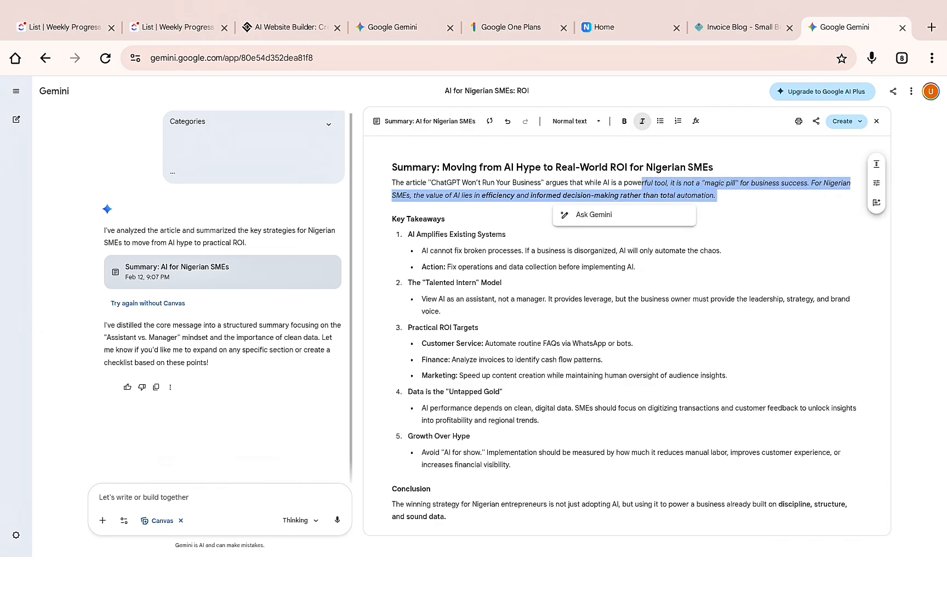
left_click(445, 218)
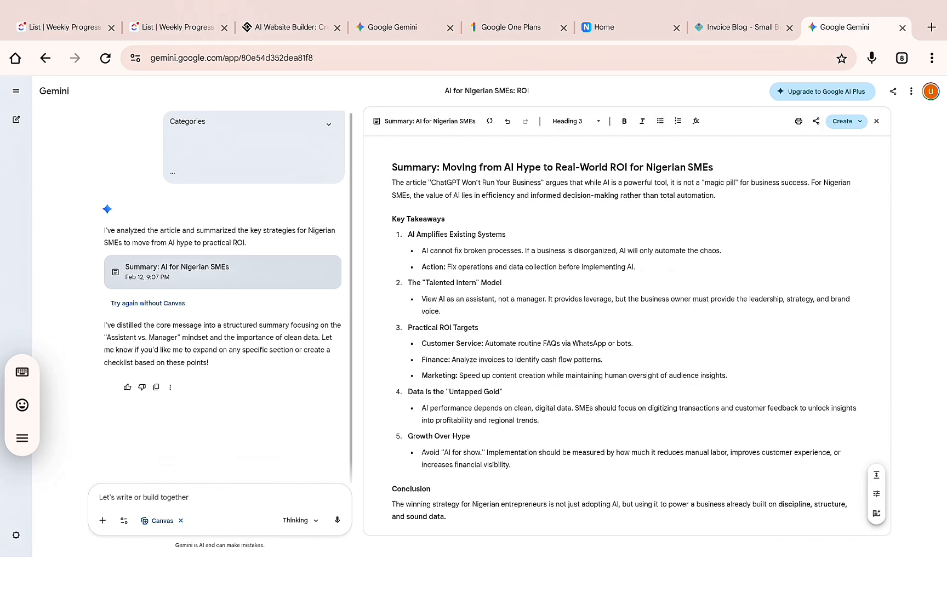
Try turning the introductory paragraph into a bulleted item and remove the bullet again.
left_click(717, 196)
left_click(660, 120)
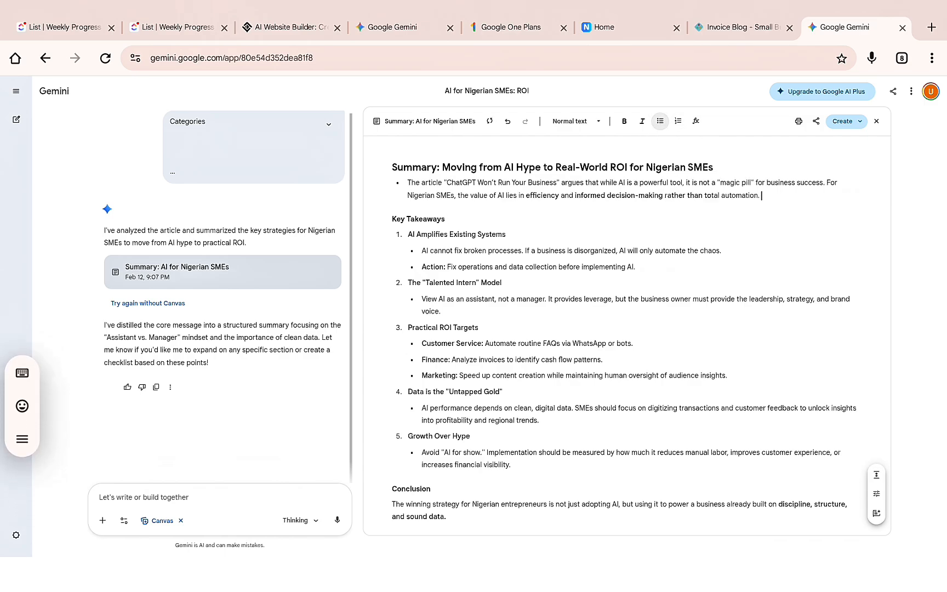
left_click(660, 121)
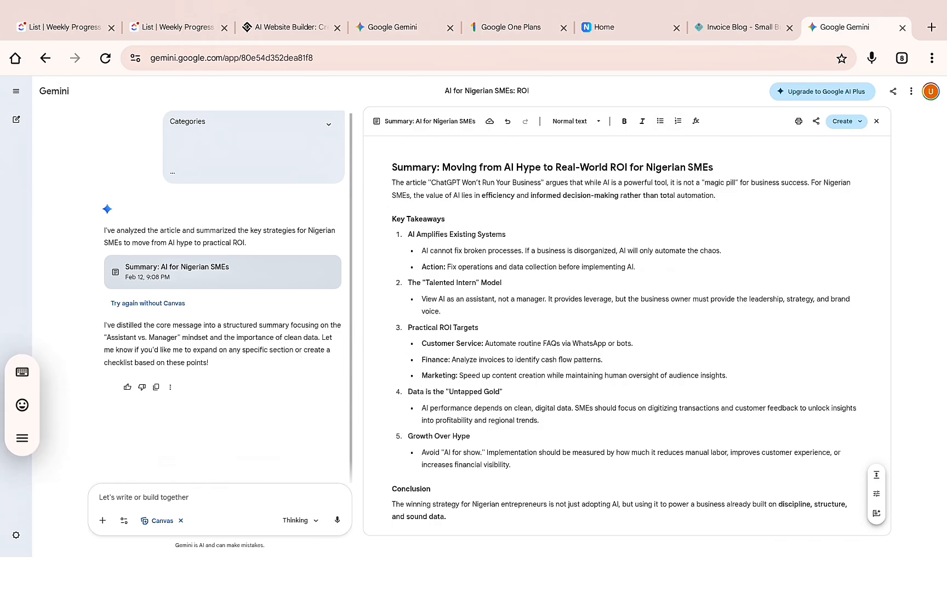
Add three separate lines reading "Artificial intelligence", "AI" and "Workflow" below the introductory paragraph.
key("Return")
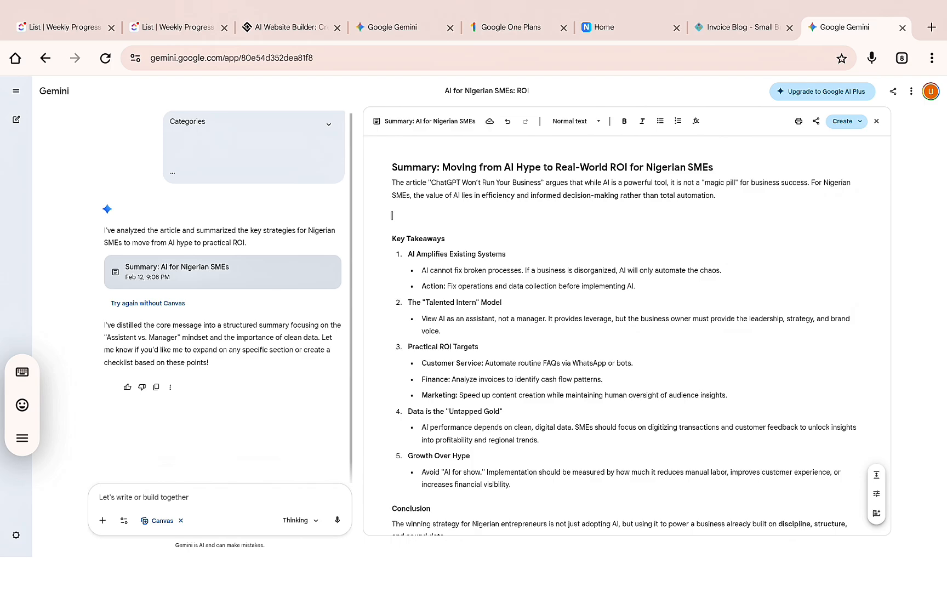
type("Artificial intell")
type("igence")
key("Return")
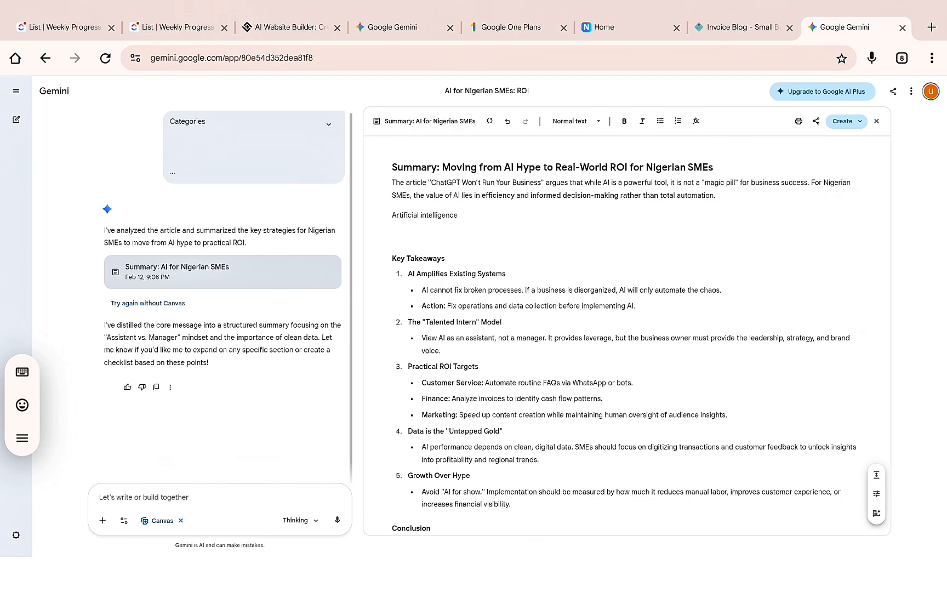
type("Ai")
key("BackSpace")
type("I")
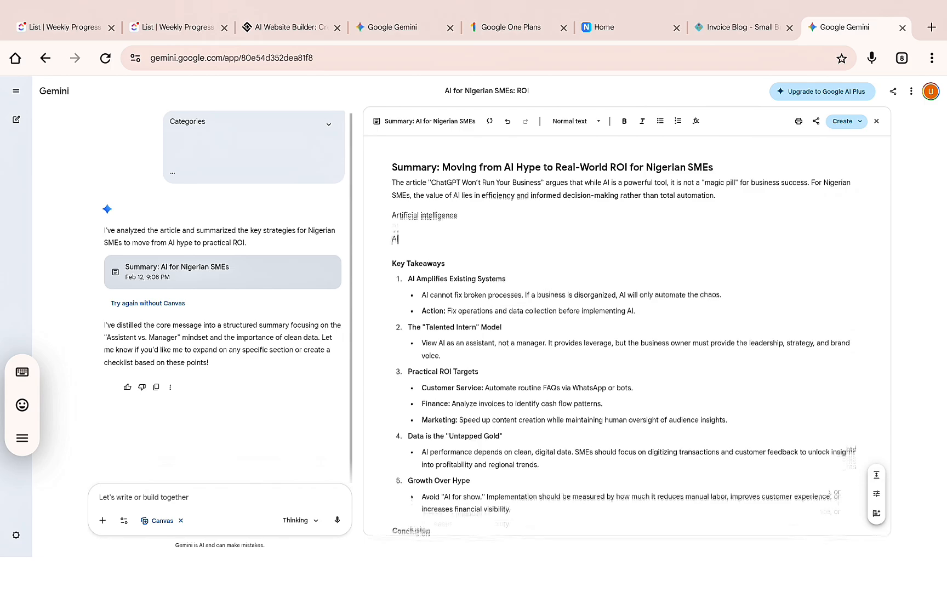
key("Return")
type("W")
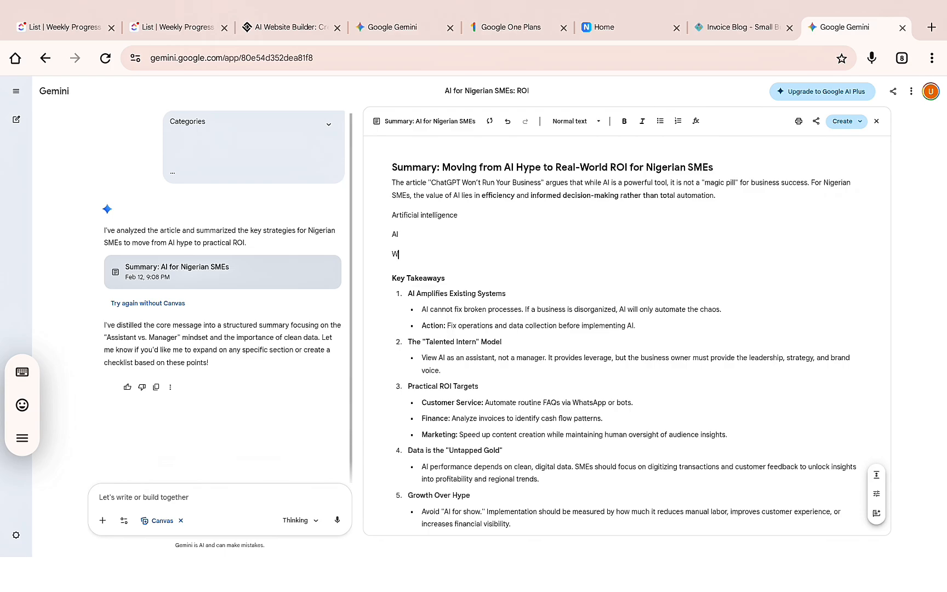
type("orkflow")
Format the three added lines as a bulleted list and change them to a numbered list.
left_click_drag(392, 215, 422, 254)
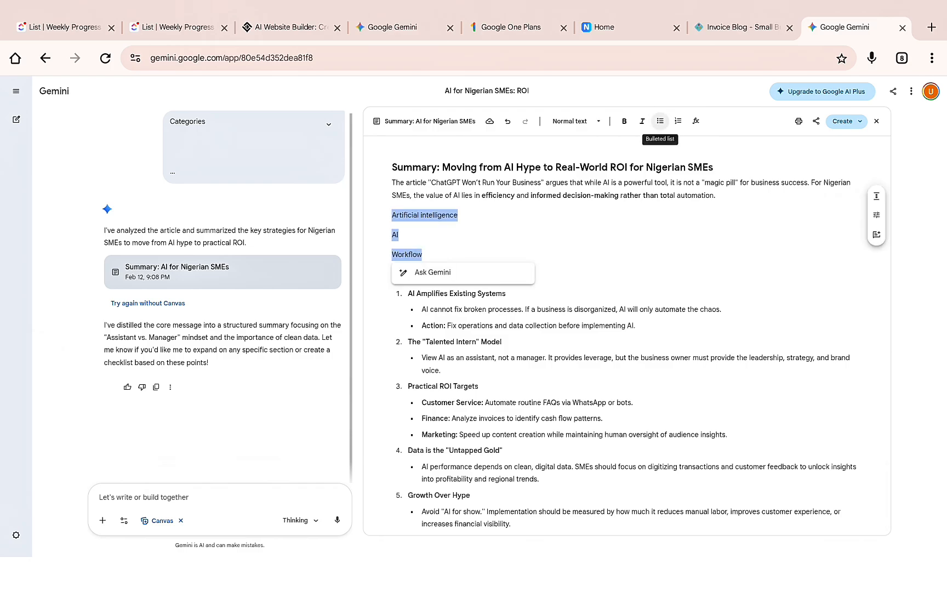
left_click(660, 121)
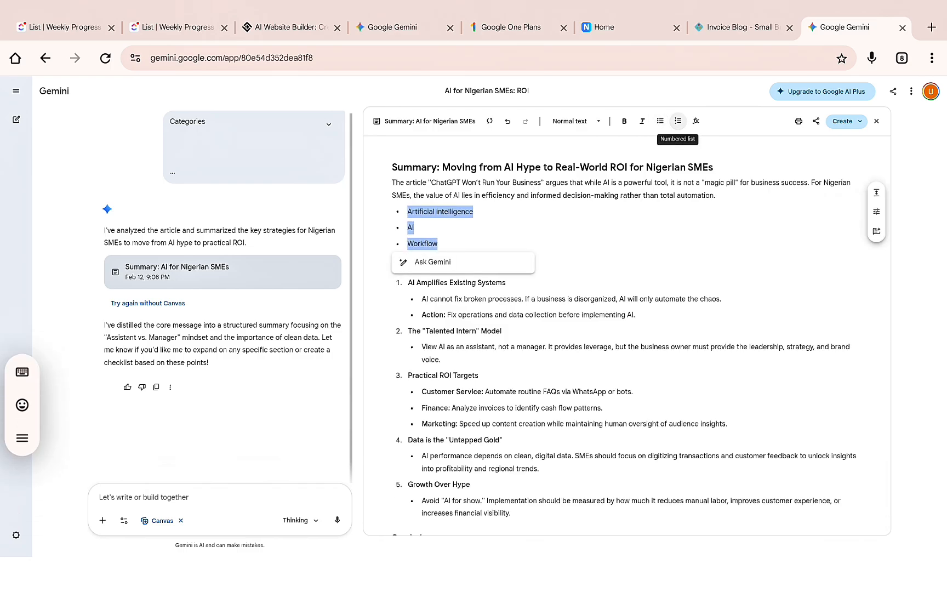
left_click(677, 121)
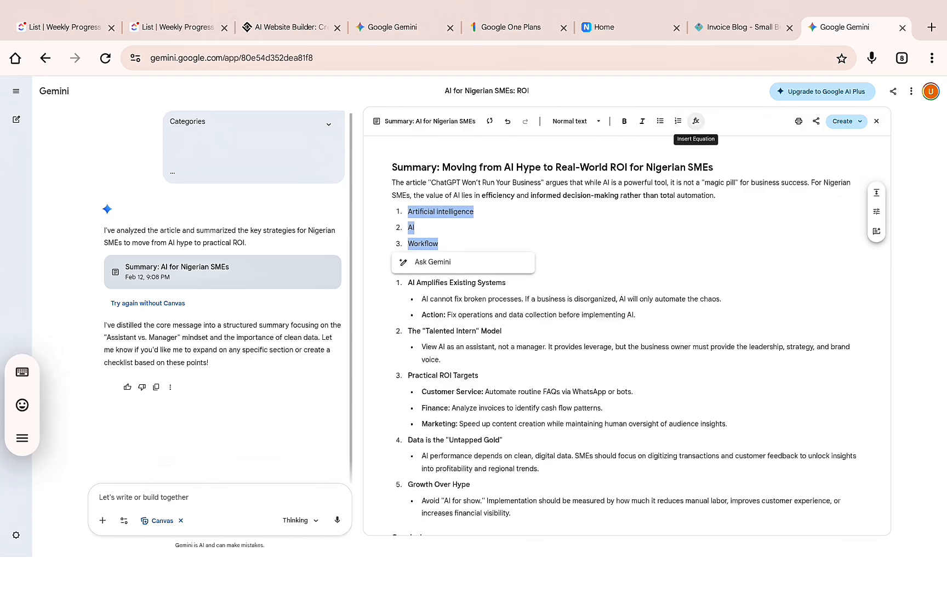
Try inserting an equation in place of the three list items and delete the leftover numbered line above Key Takeaways.
left_click(695, 120)
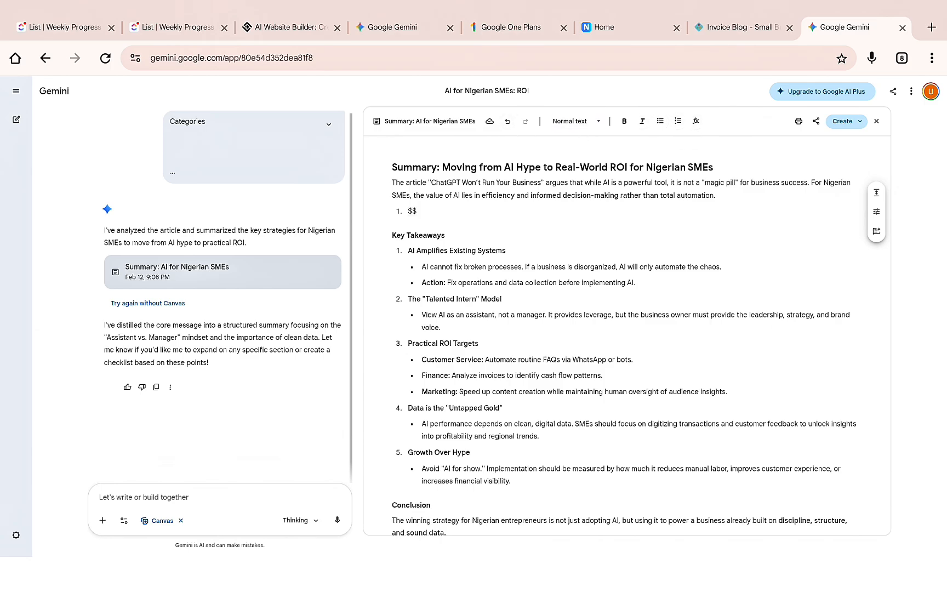
double_click(420, 195)
left_click(445, 235)
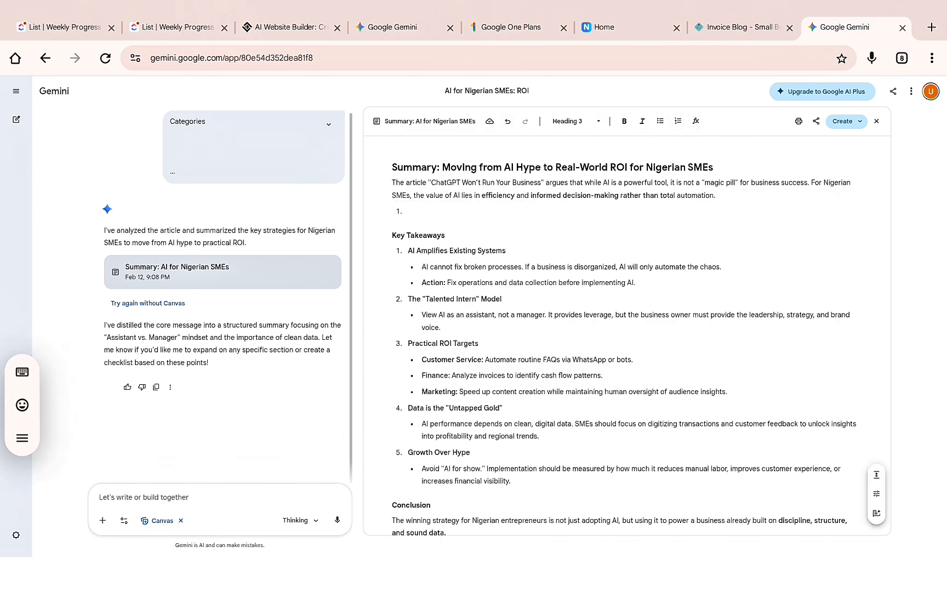
left_click(409, 211)
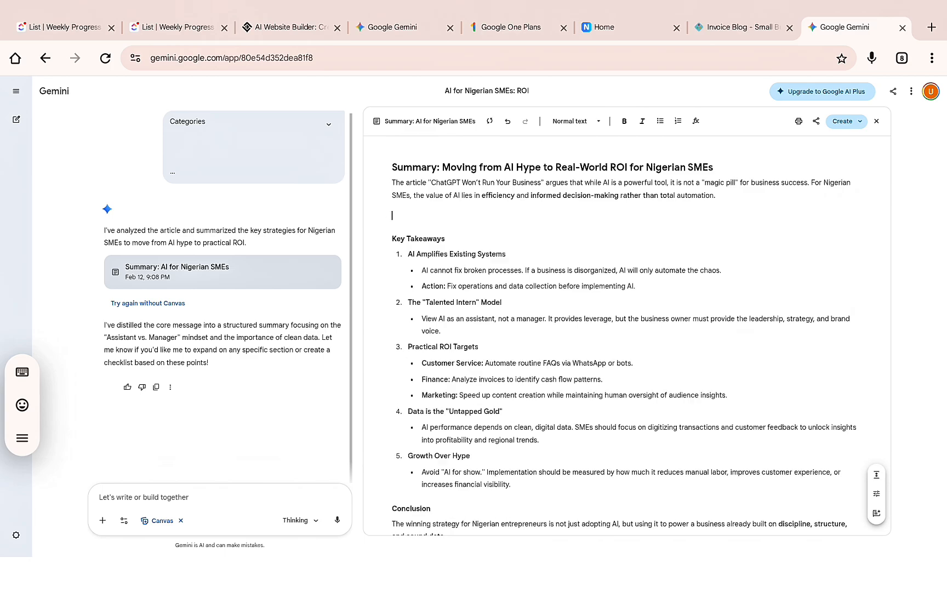
key("BackSpace")
key("BackSpace")
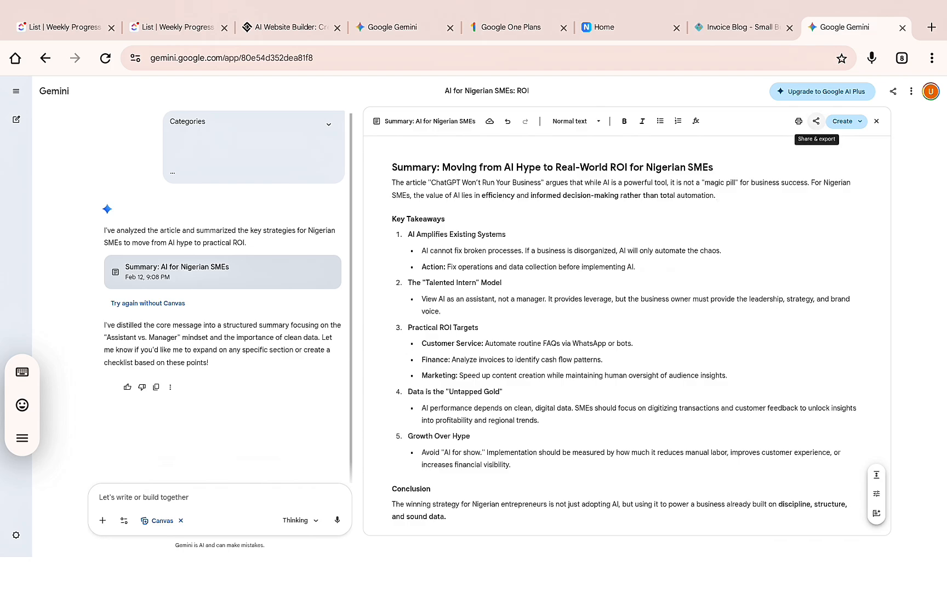
Review the summary's share and export options, and generate a quiz from the summary.
left_click(815, 121)
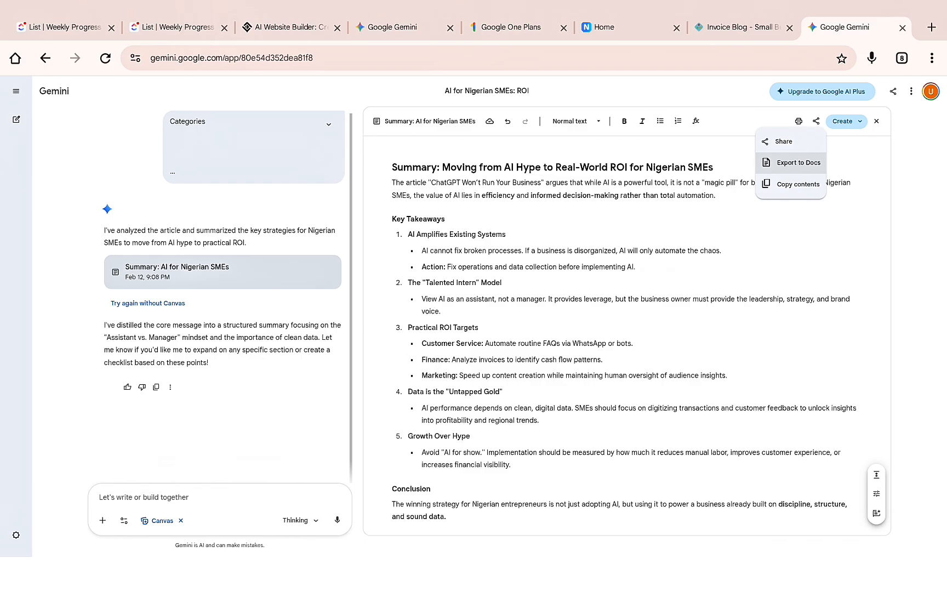
left_click(847, 122)
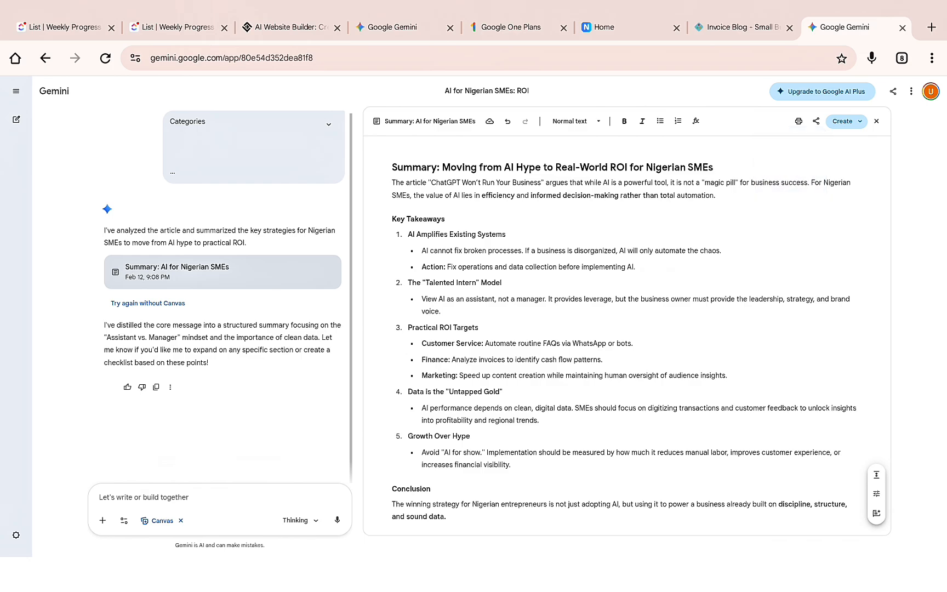
left_click(846, 122)
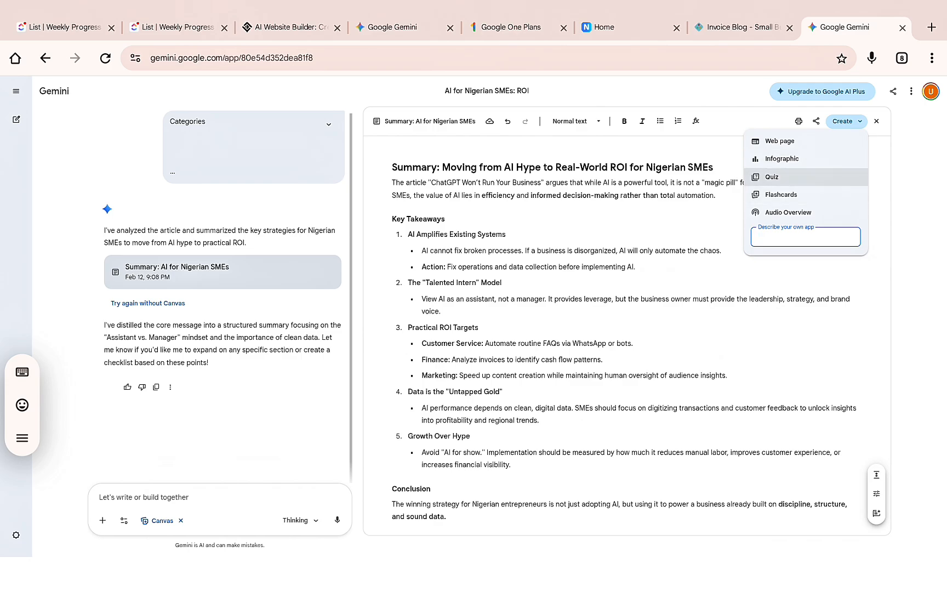
left_click(772, 176)
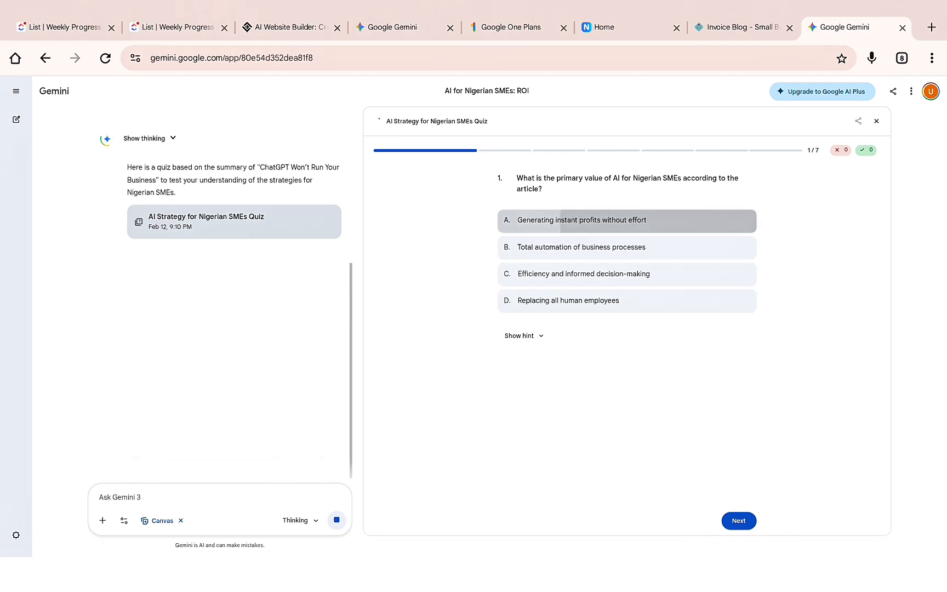
Answer the first quiz question with "Generating instant profits without effort", reveal its hint and continue to question 2.
left_click(581, 221)
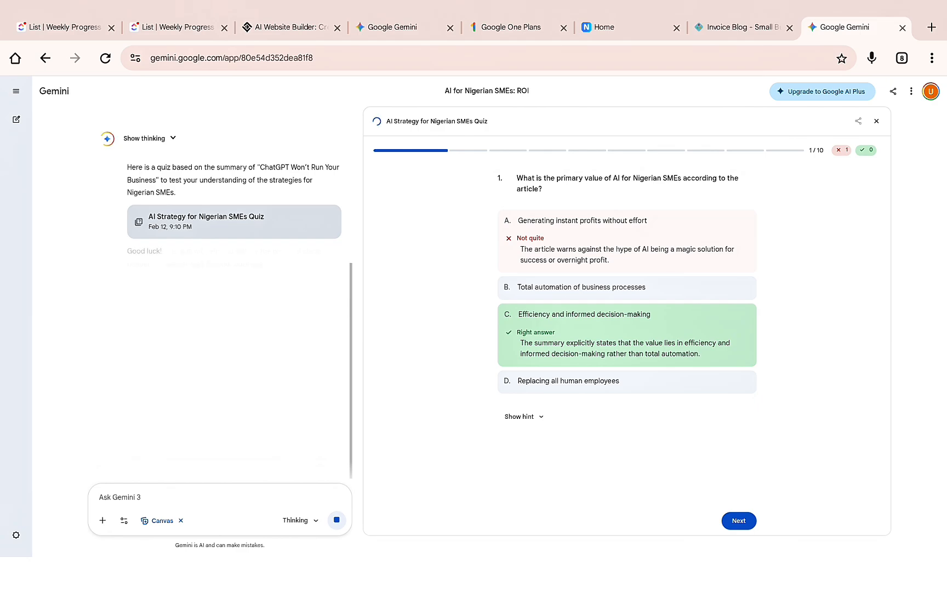
left_click(523, 417)
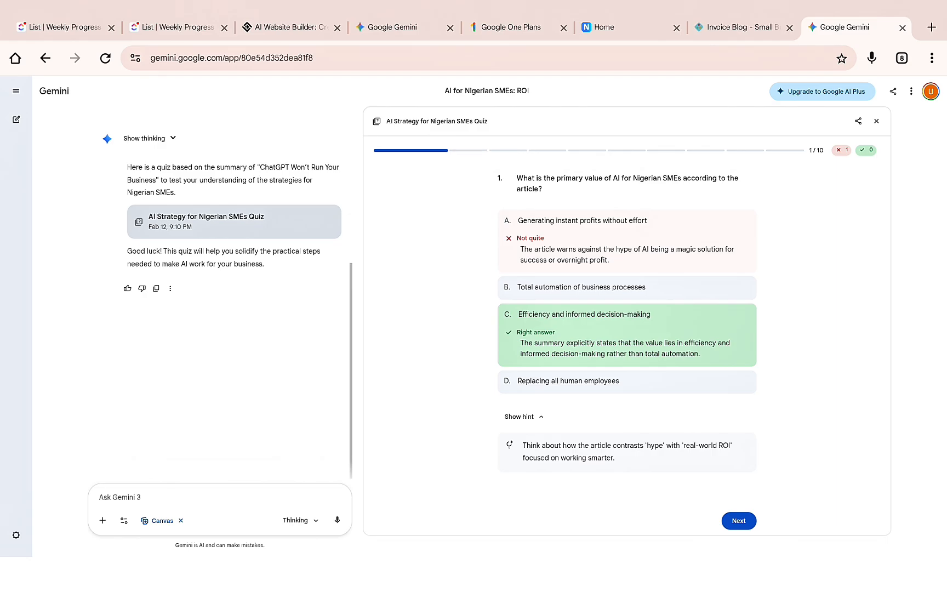
left_click(738, 520)
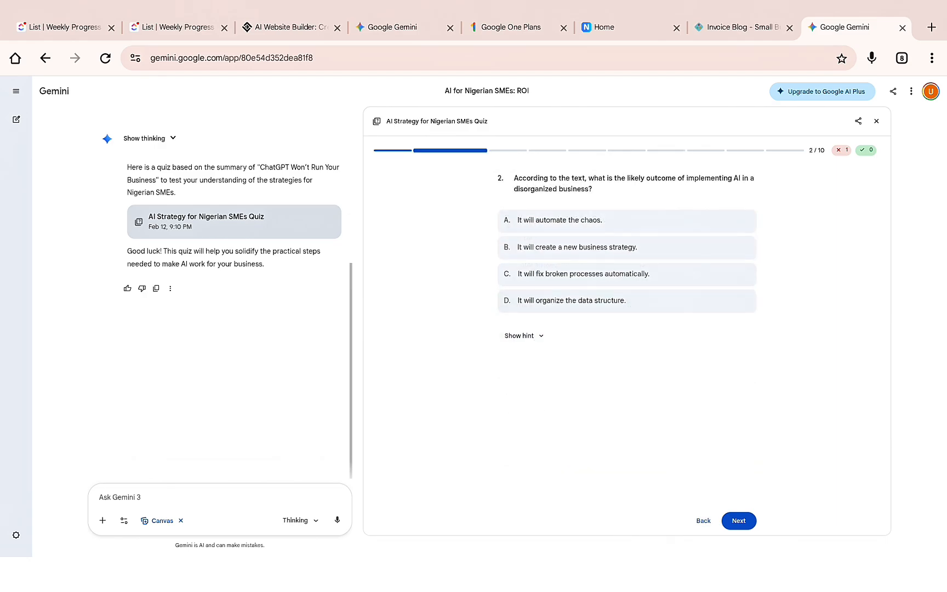
Answer question 2 with "It will create a new business strategy", view question 3 and go back one question.
left_click(626, 221)
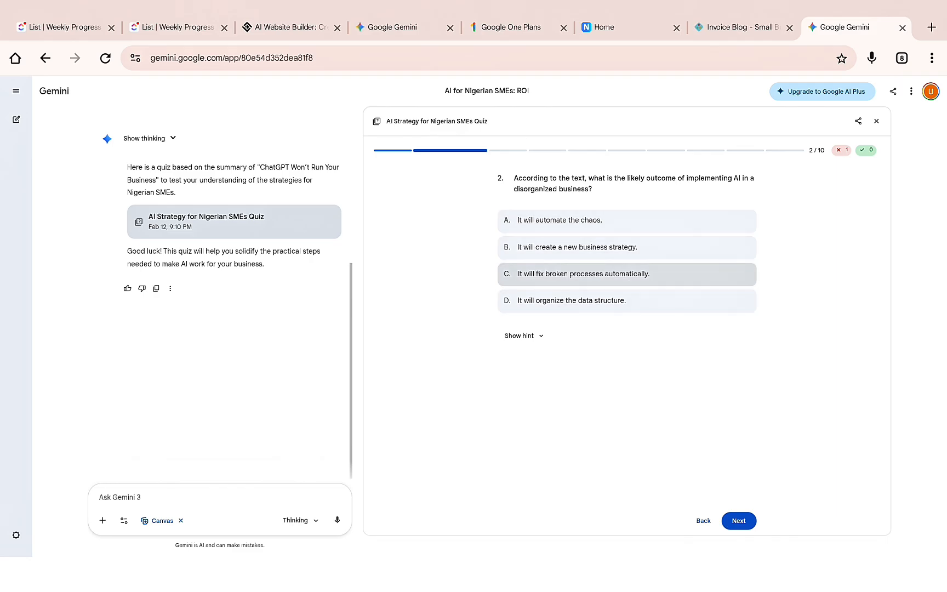
left_click(626, 247)
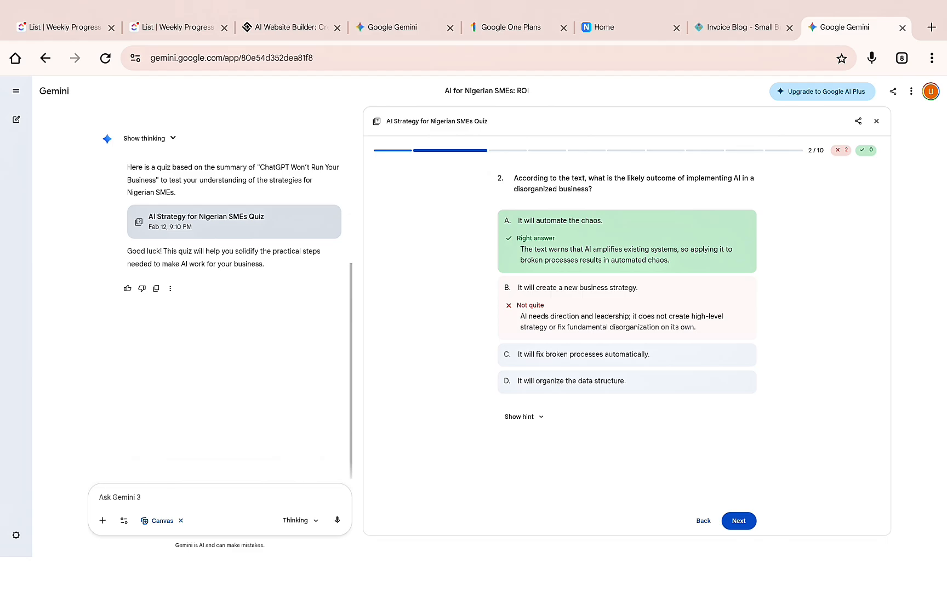
left_click(739, 521)
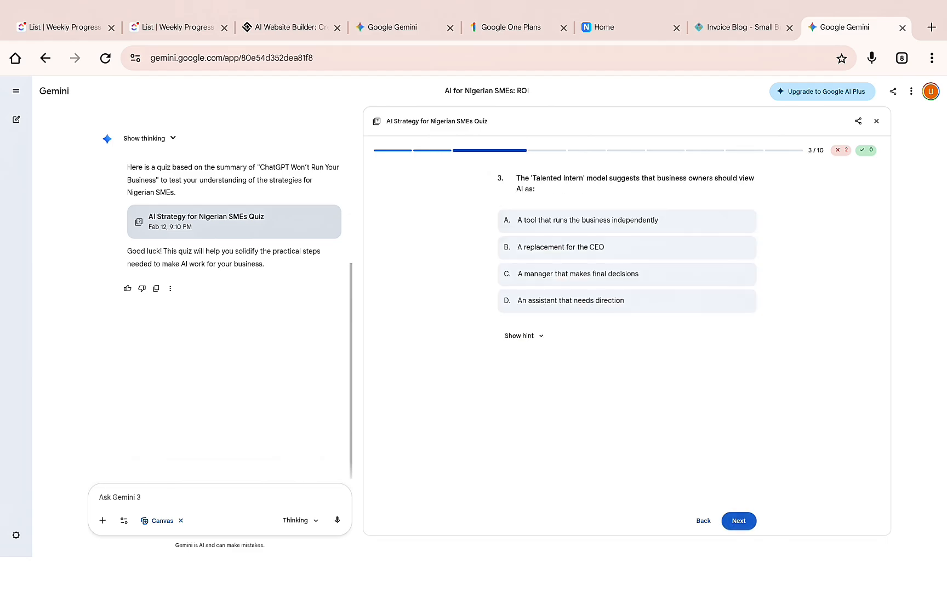
left_click(702, 521)
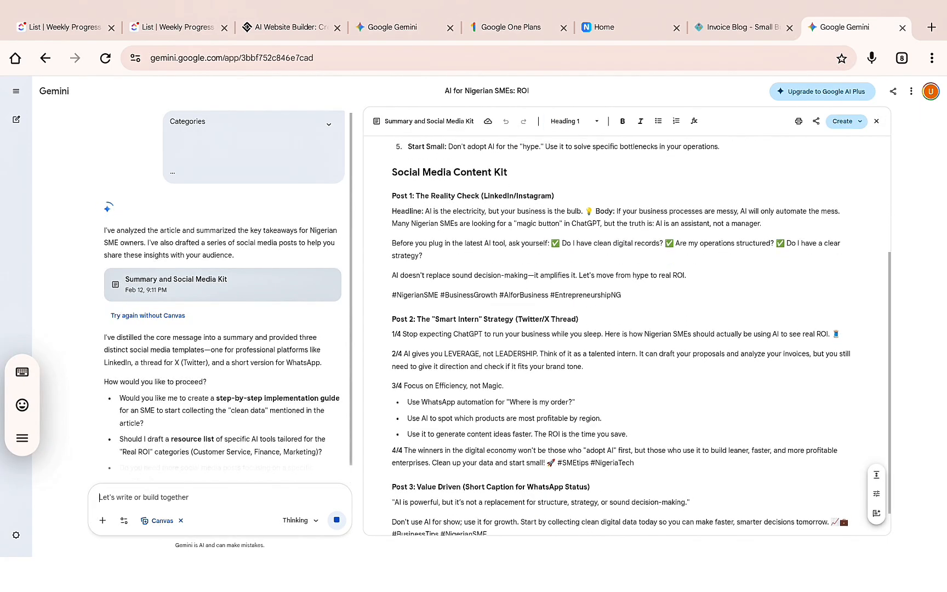
Generate an infographic from the Summary and Social Media Kit document and close the Canvas view.
left_click(845, 122)
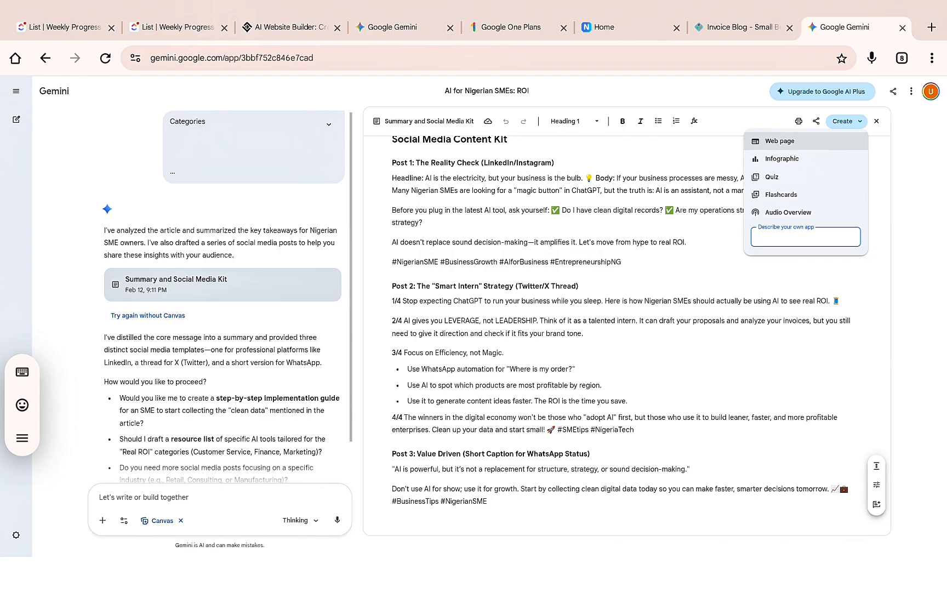
right_click(814, 139)
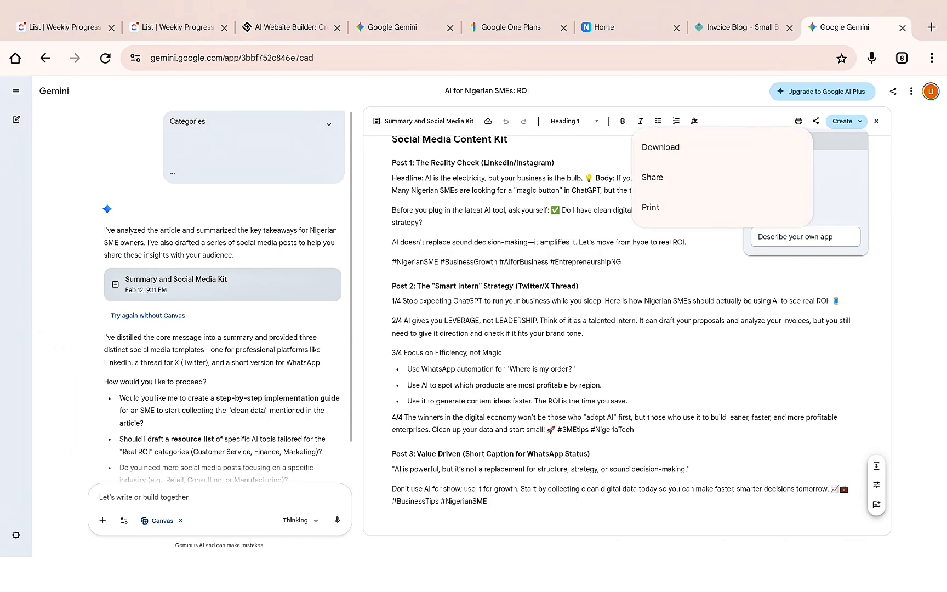
left_click(827, 141)
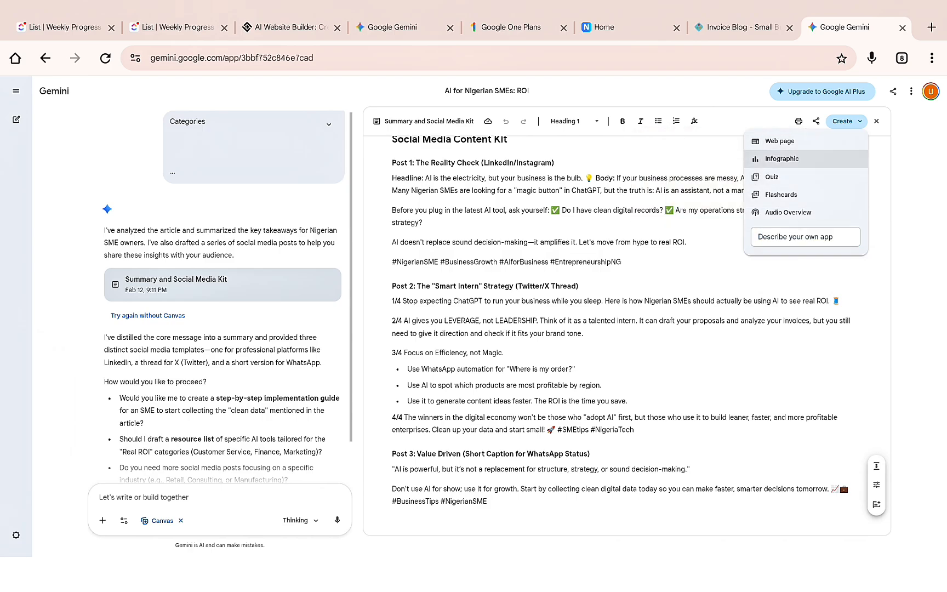
left_click(827, 141)
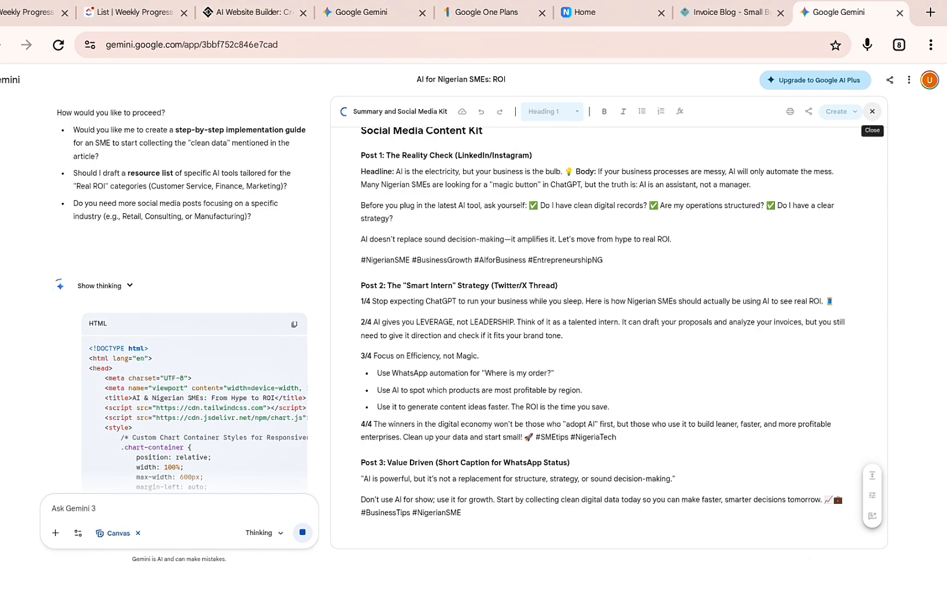
left_click(871, 111)
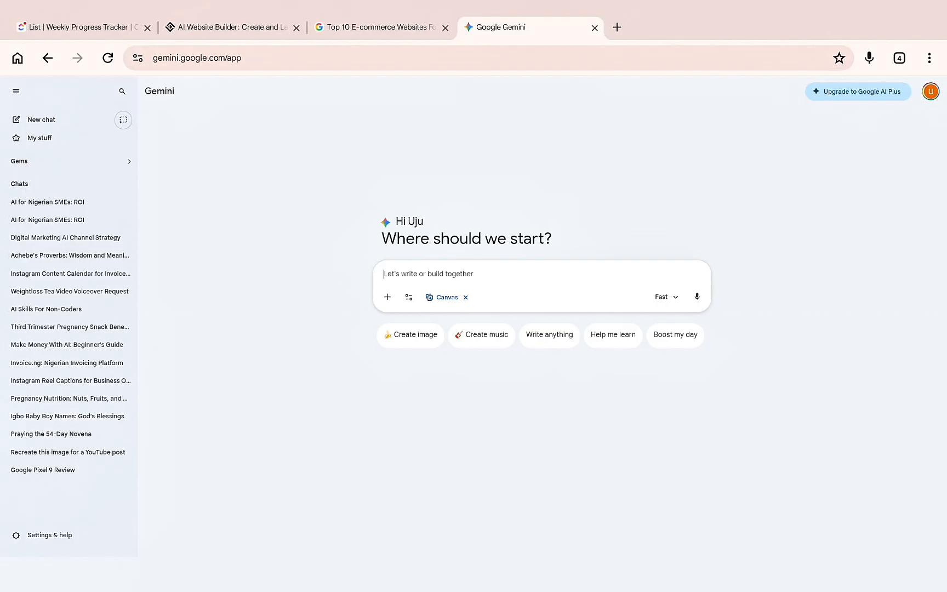
In a new Canvas chat, begin the prompt with: Write a 1000 word count of a blog post titled " how to make money with A.
left_click(384, 274)
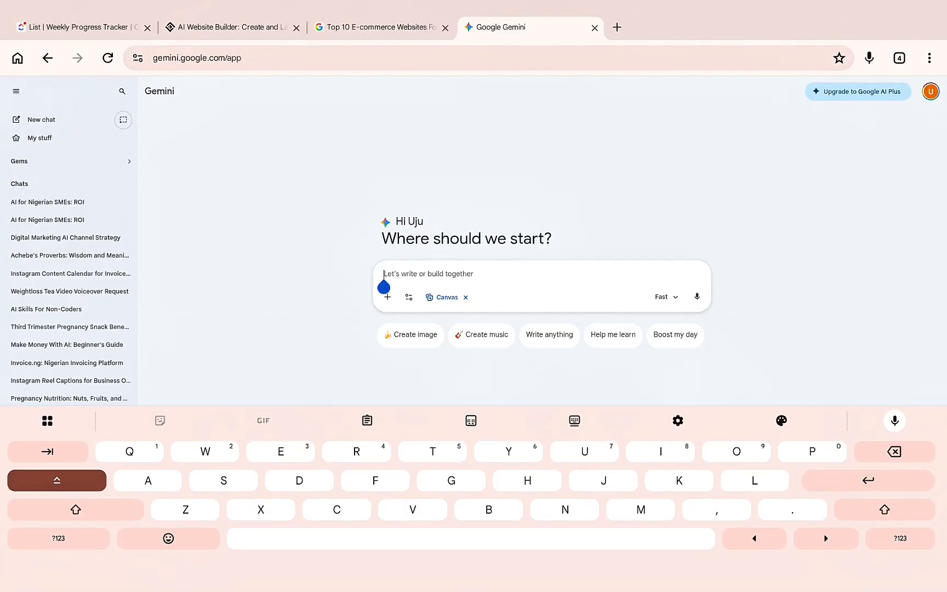
type("Writ")
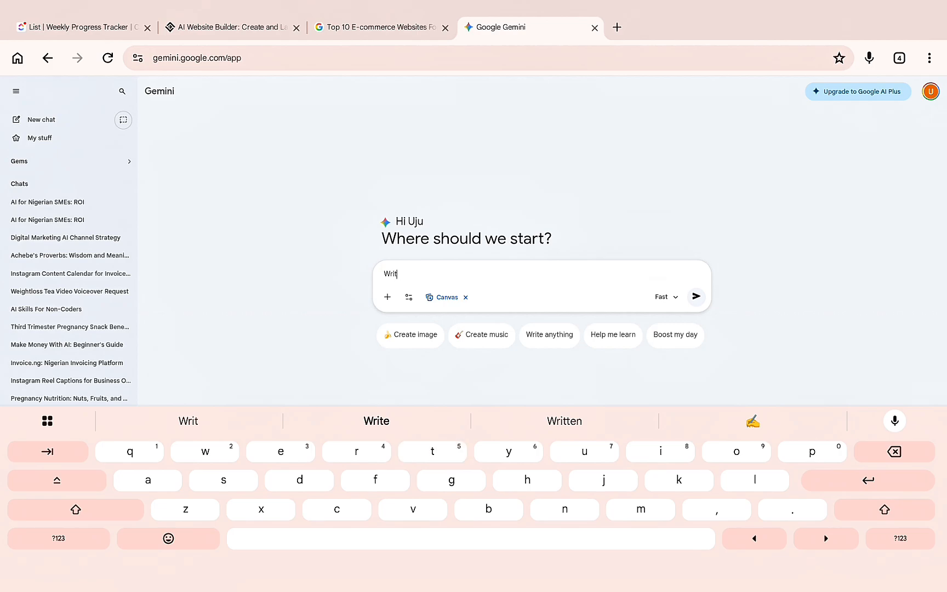
type("e a")
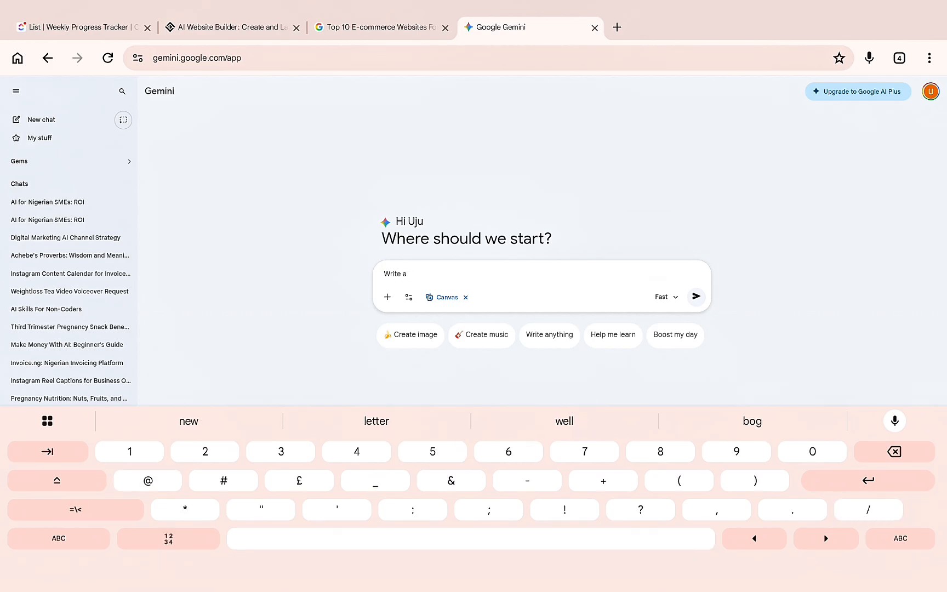
type(" 1000")
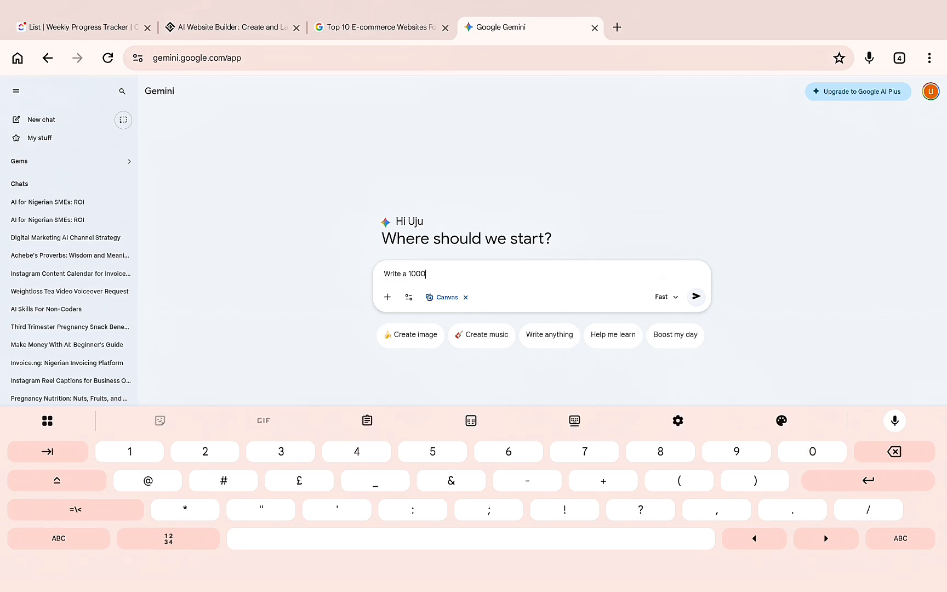
type(" wo")
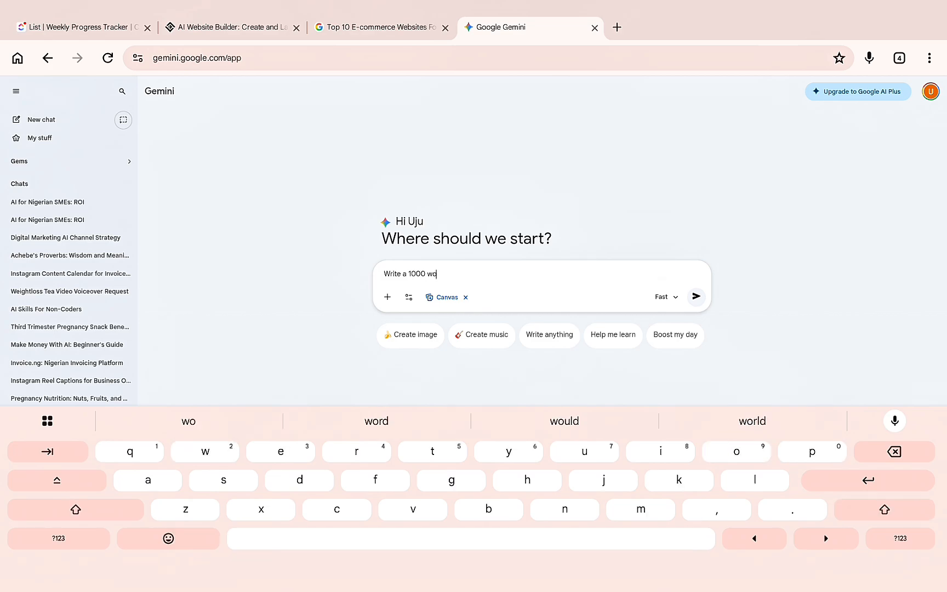
type("rd c")
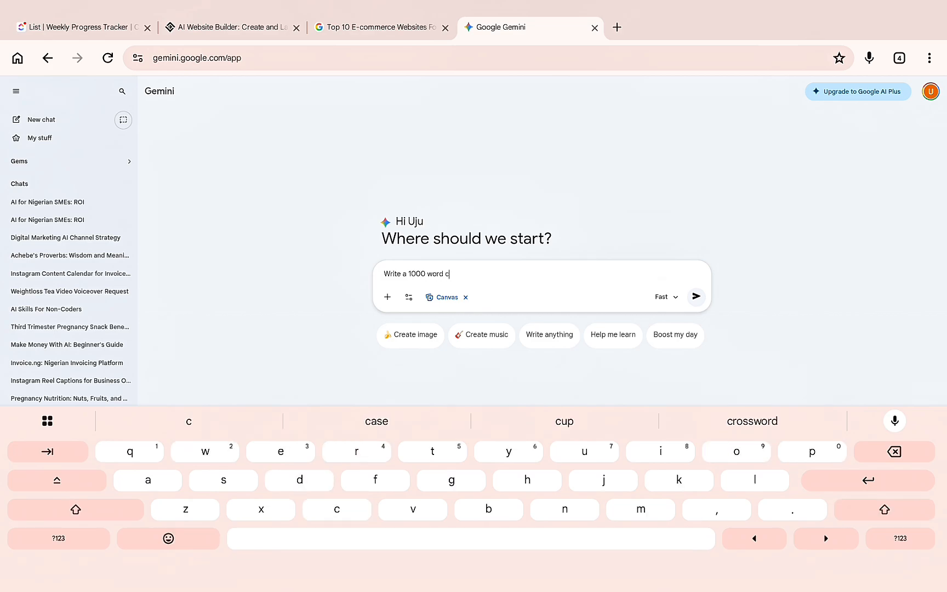
type("ount ")
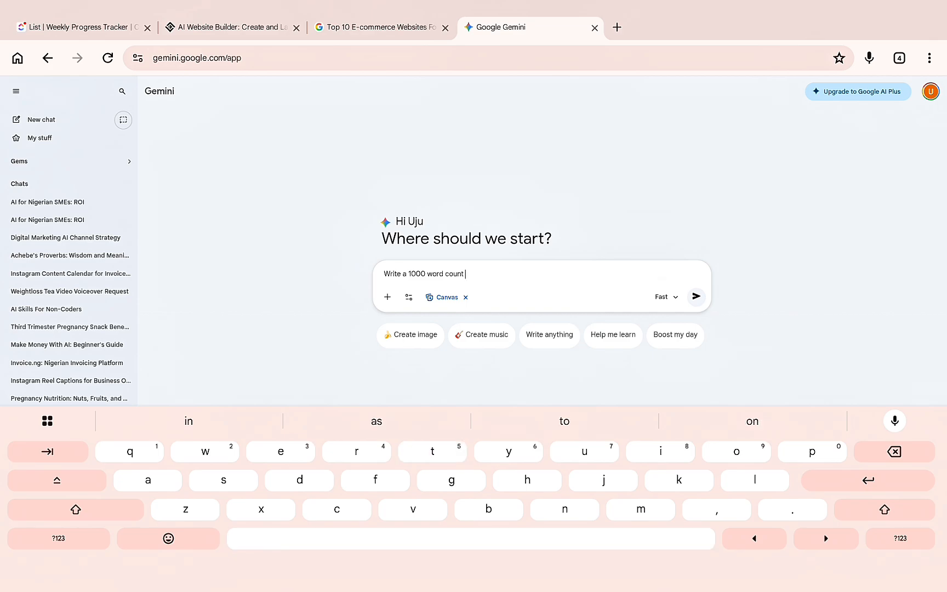
type("of")
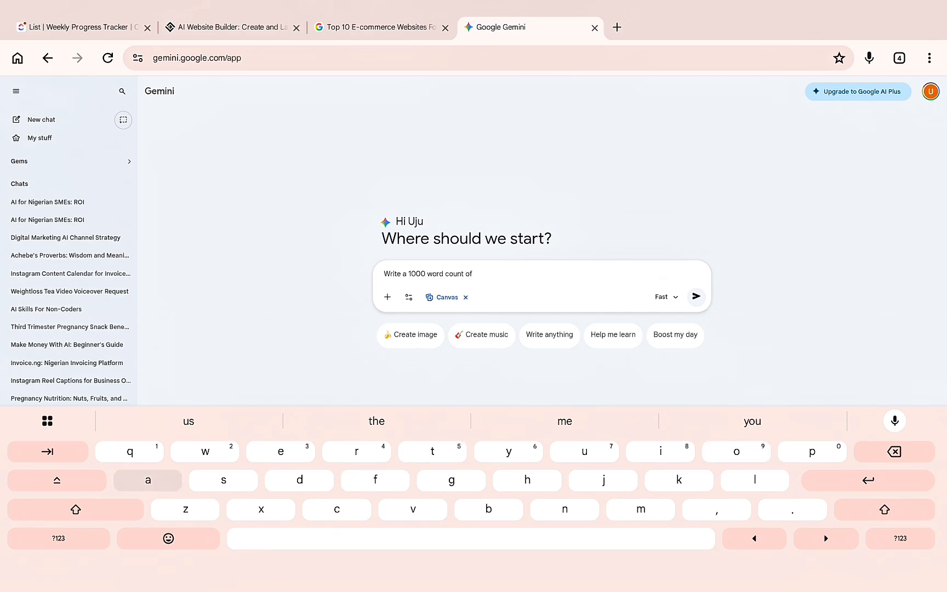
type(" a b")
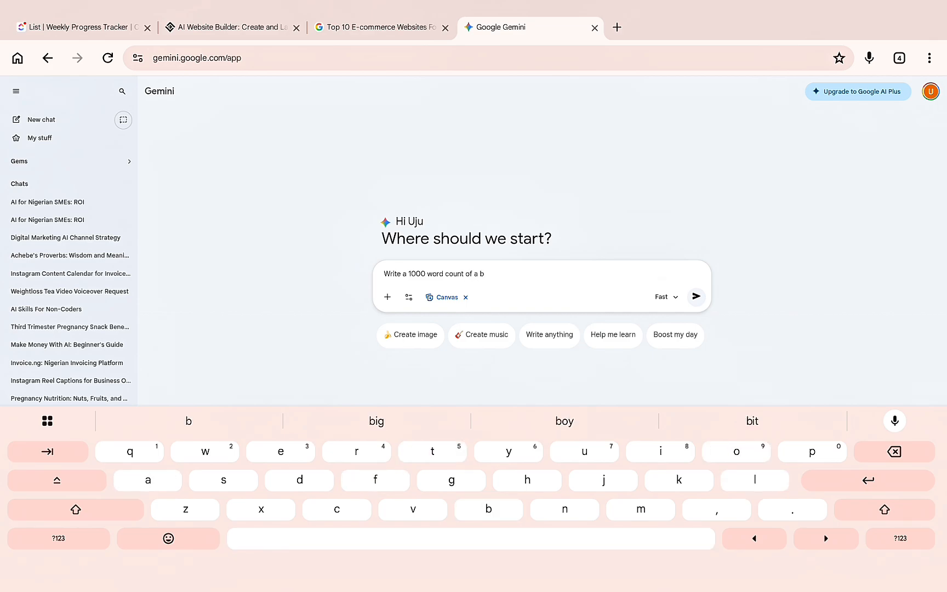
type("log post")
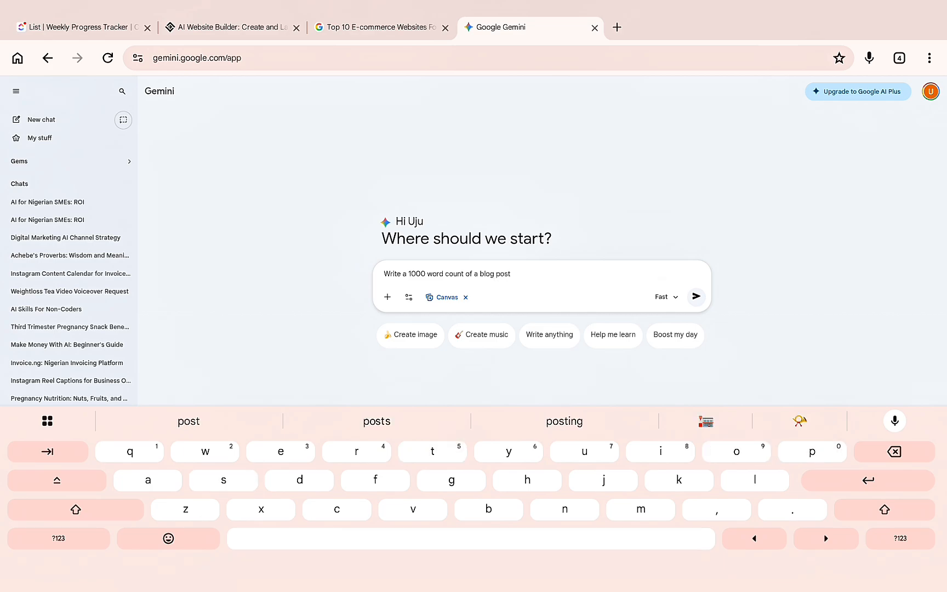
type(" titled")
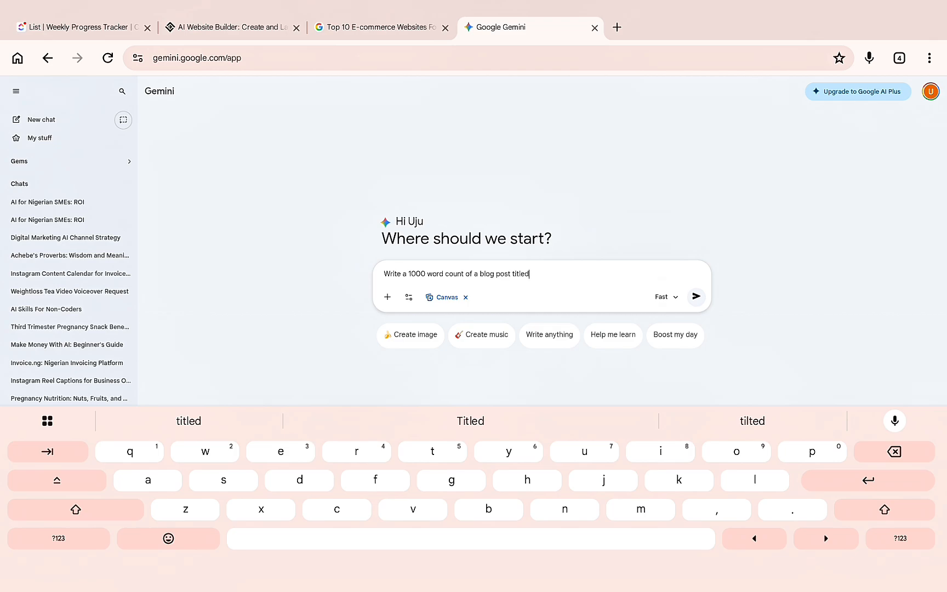
left_click(58, 538)
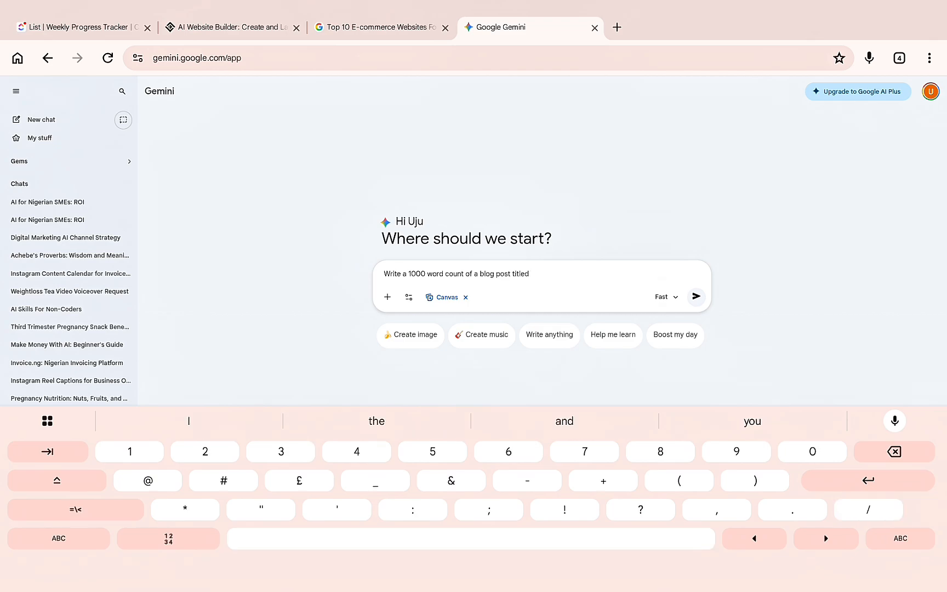
type("\" h")
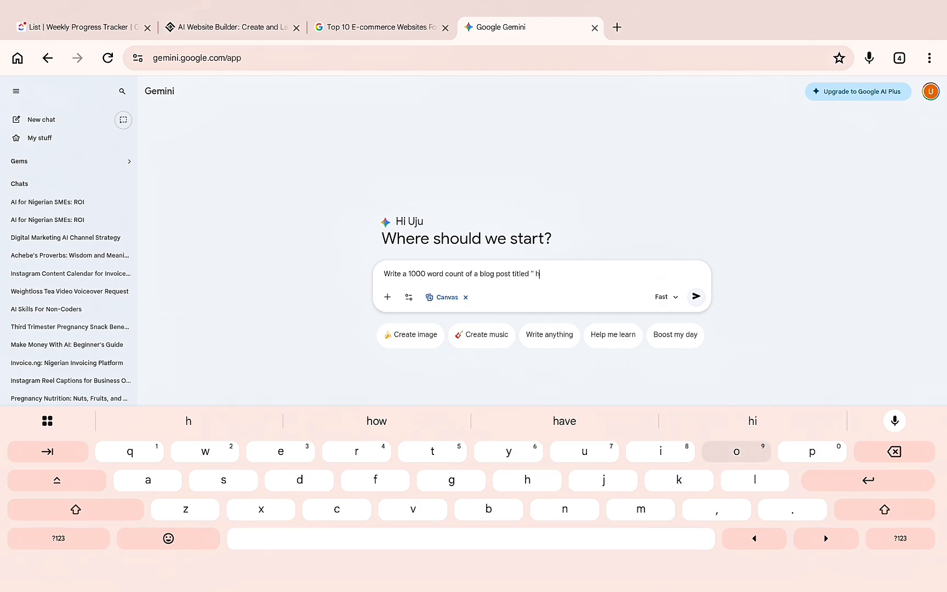
type("ow t")
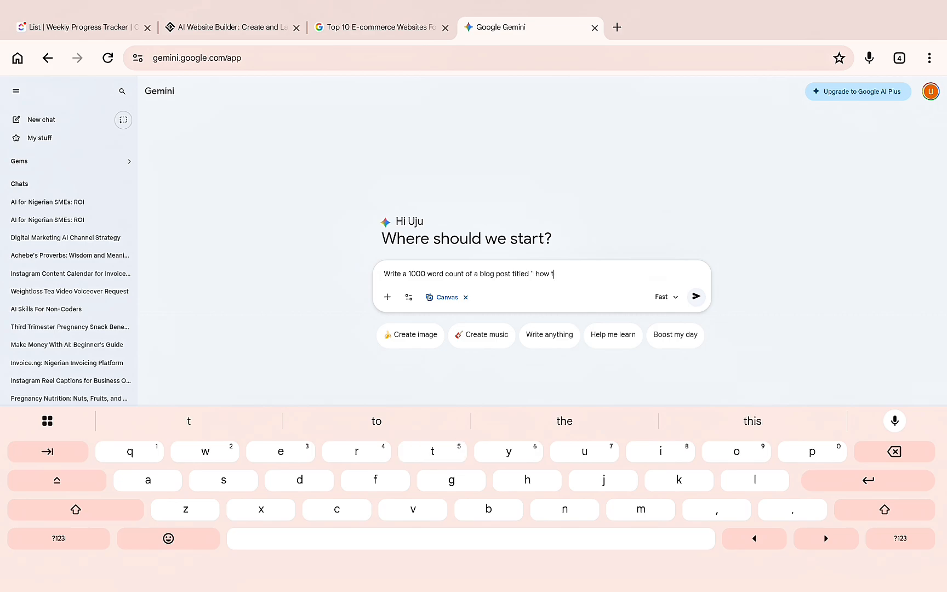
type("o ma")
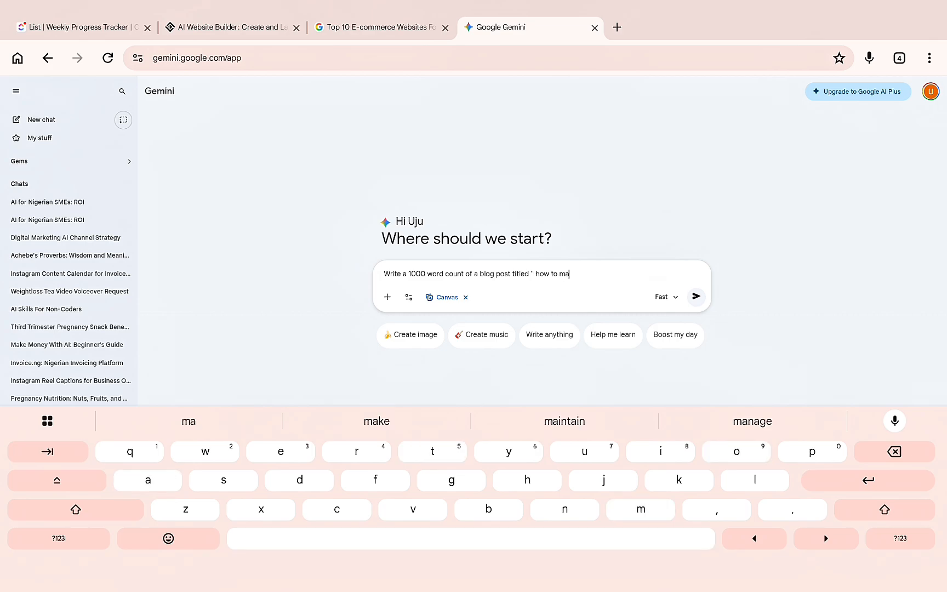
type("ke mo")
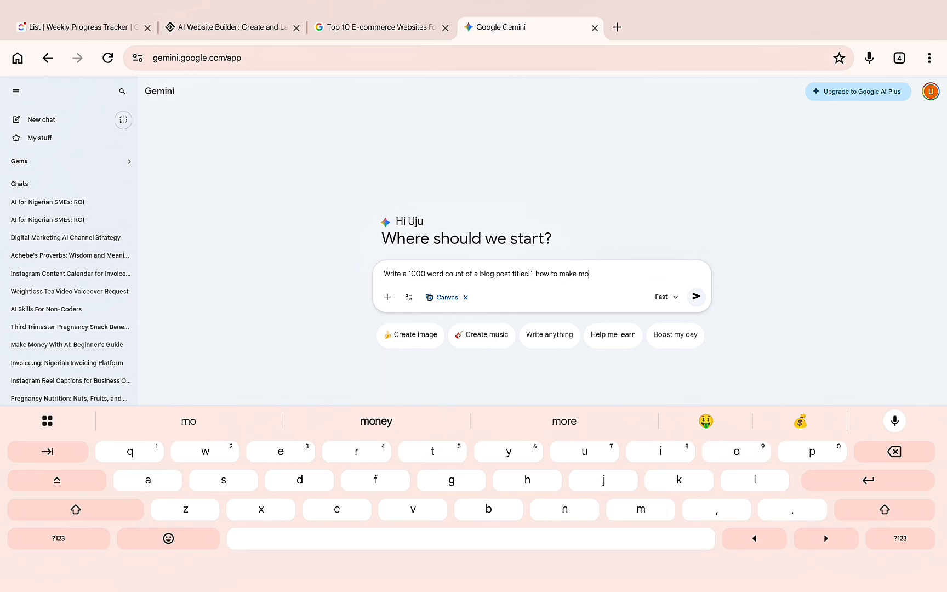
type("ney w")
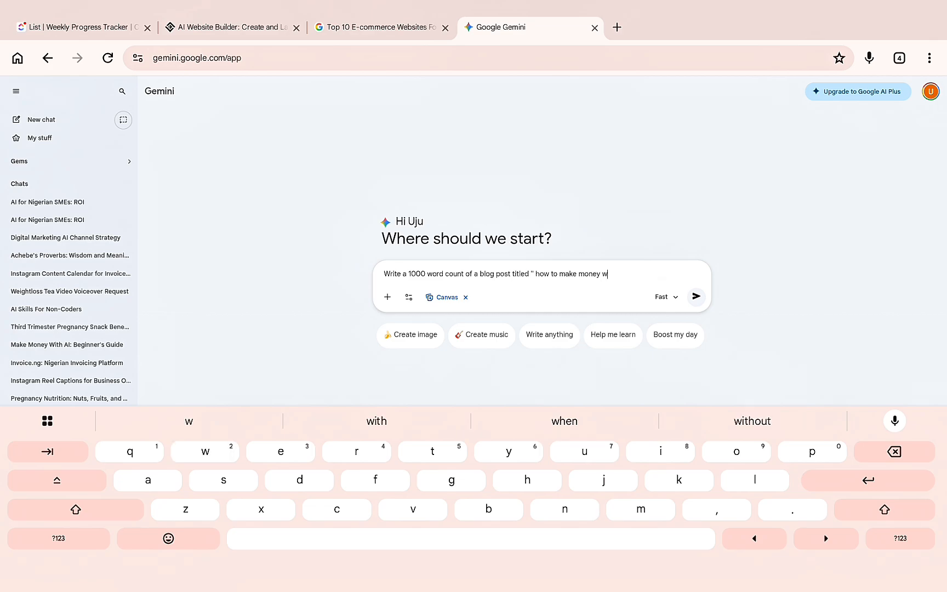
type("ith ")
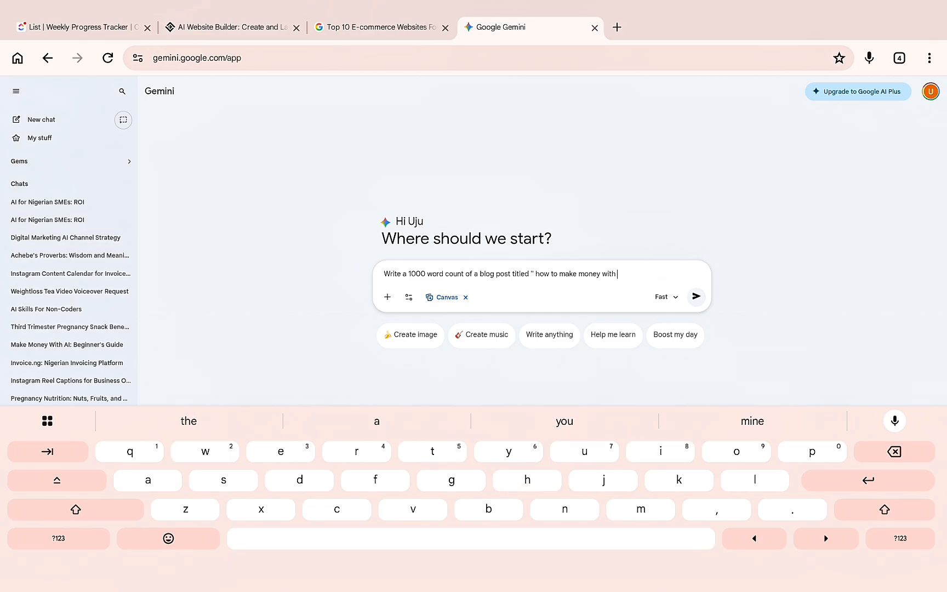
type("A")
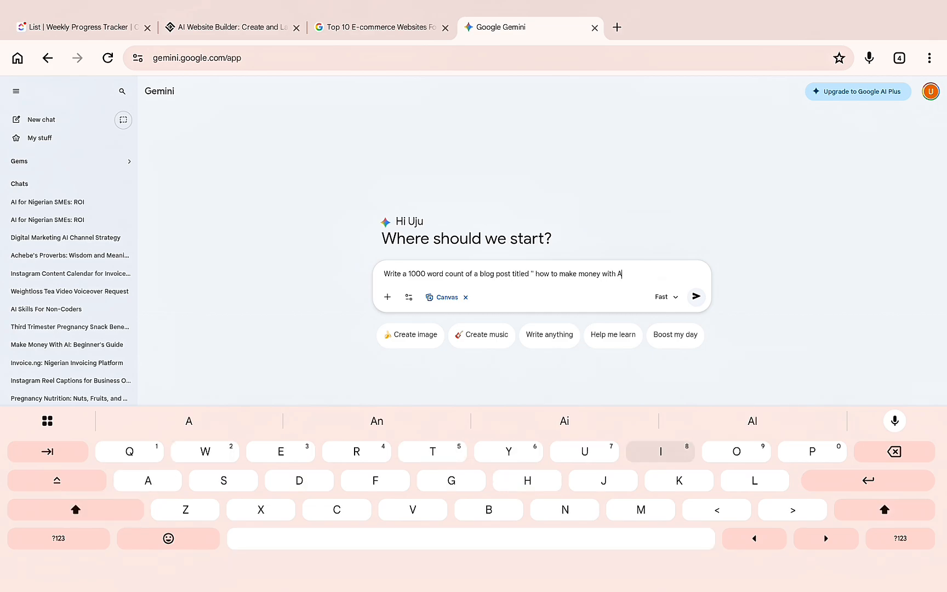
Complete the blog post title in the prompt as "how to make money with AI" and submit it.
type("I")
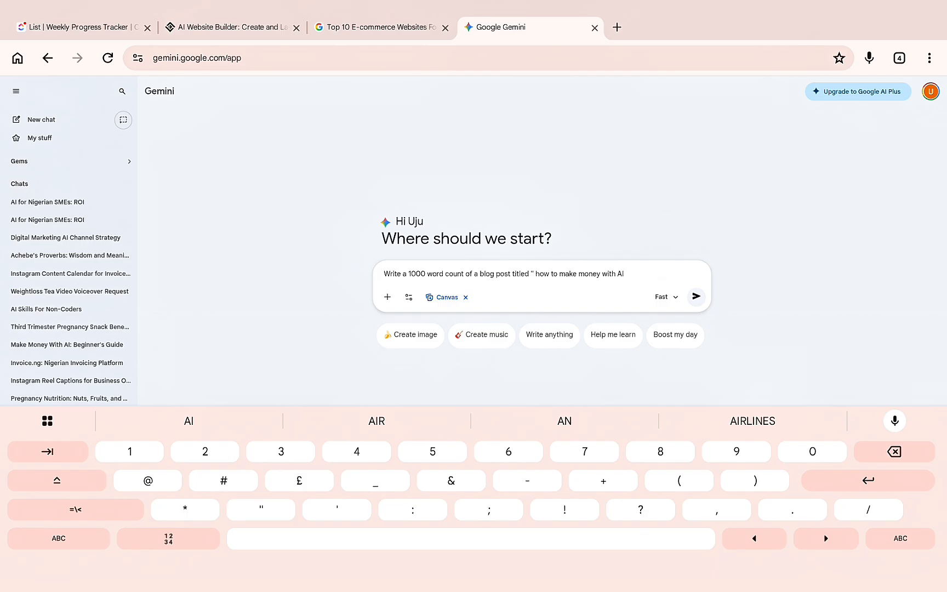
type("\"")
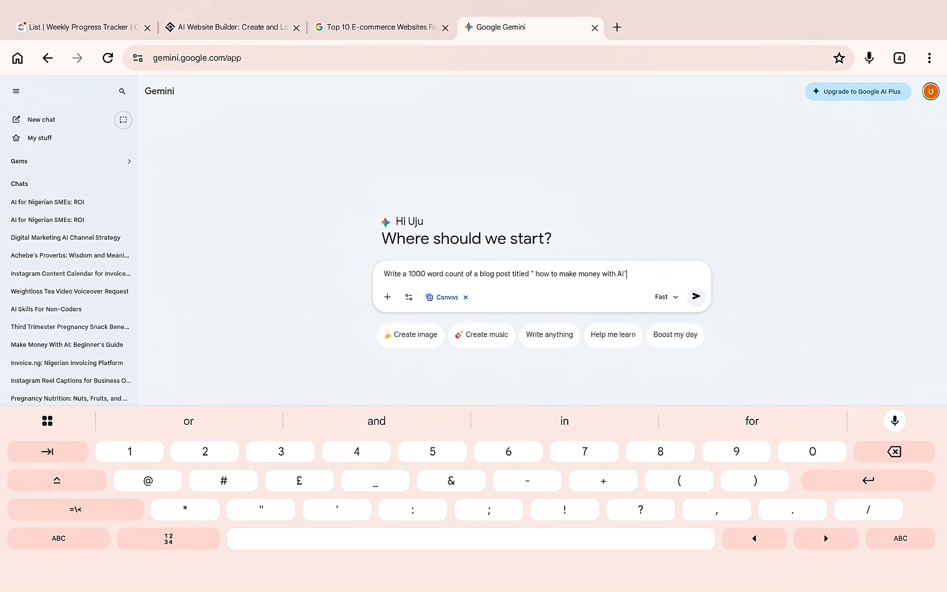
key("Return")
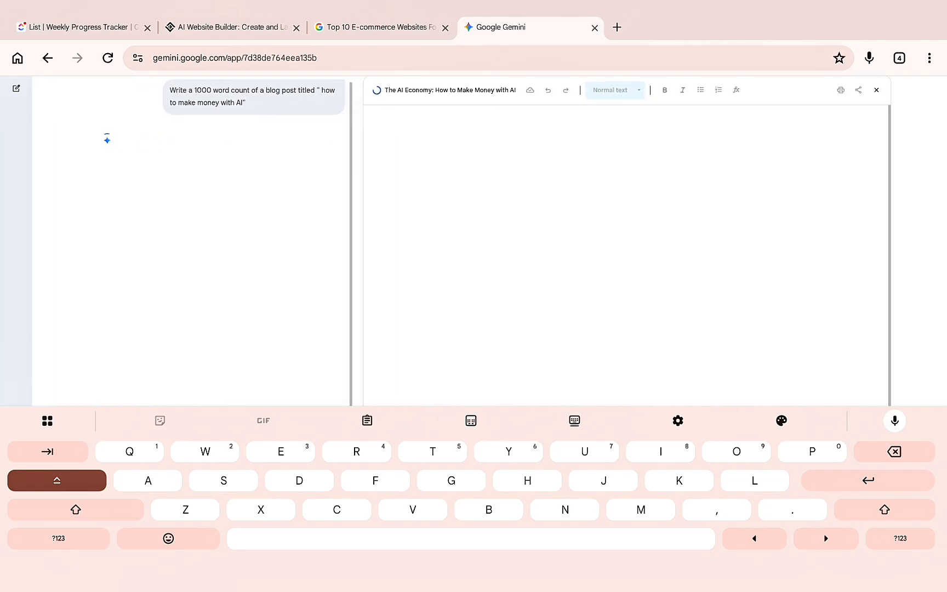
key("Escape")
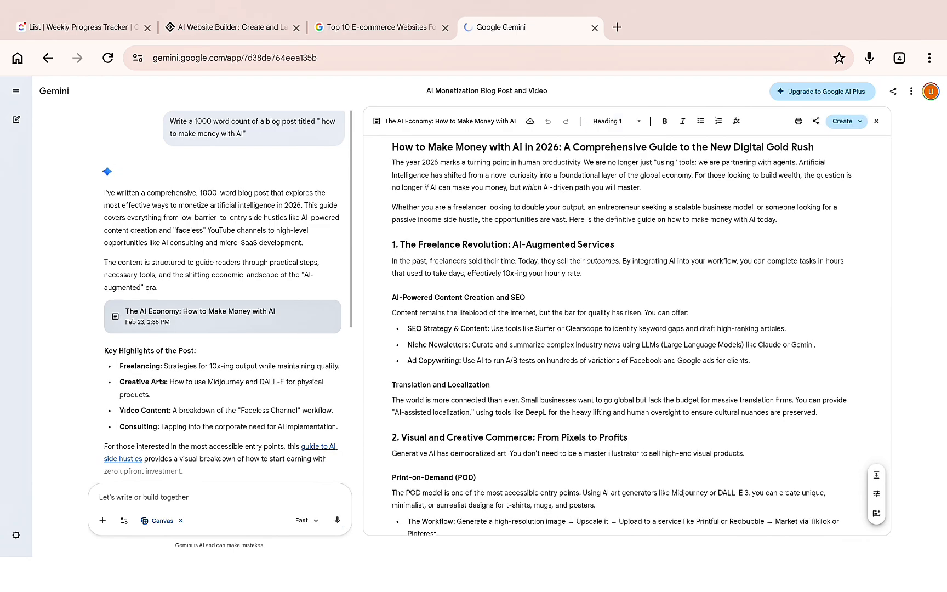
Read through the generated blog post from the introduction to the conclusion and return to its beginning.
scroll(627, 336, "down", 1)
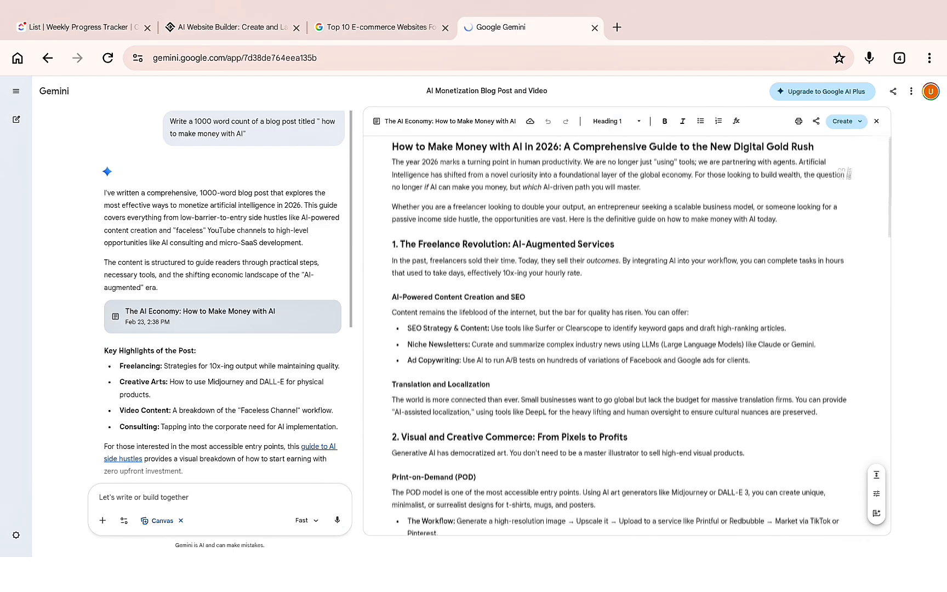
scroll(627, 336, "down", 3)
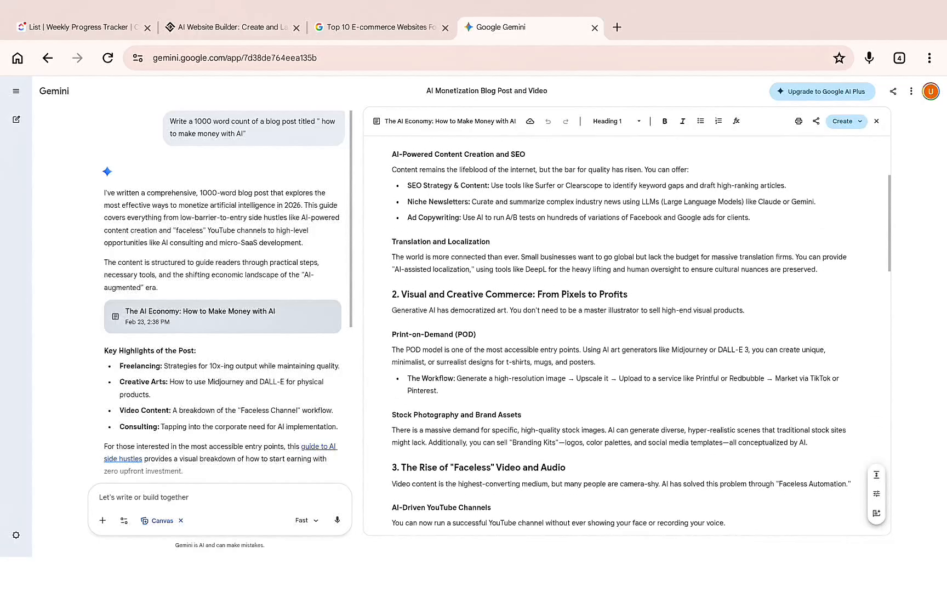
scroll(627, 336, "down", 10)
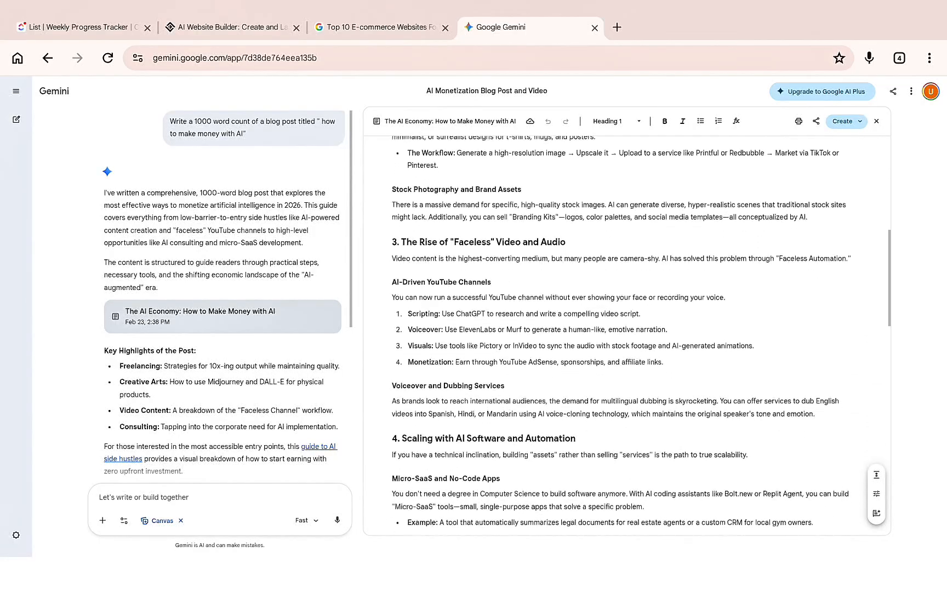
scroll(626, 335, "down", 6)
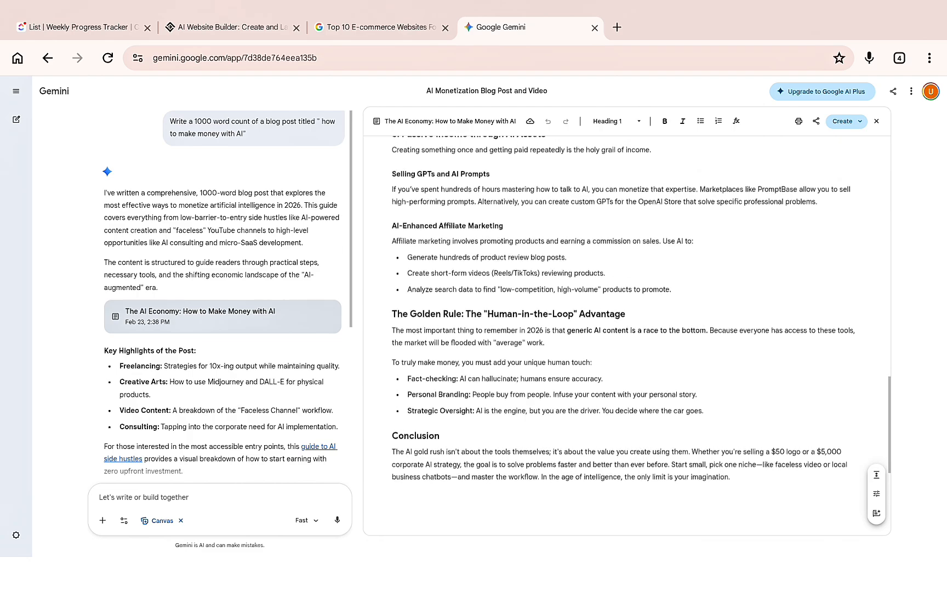
scroll(627, 335, "up", 8)
scroll(627, 335, "up", 6)
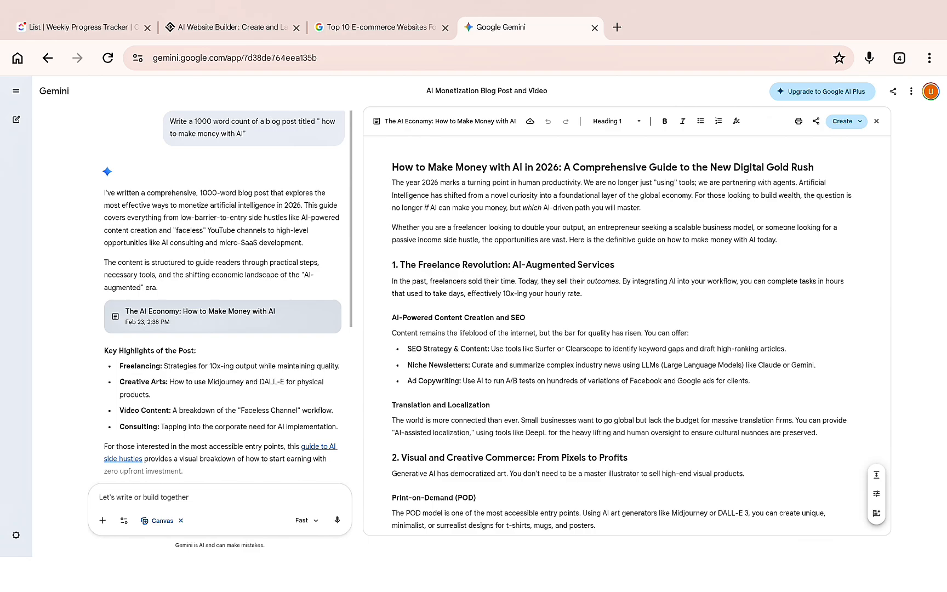
double_click(550, 265)
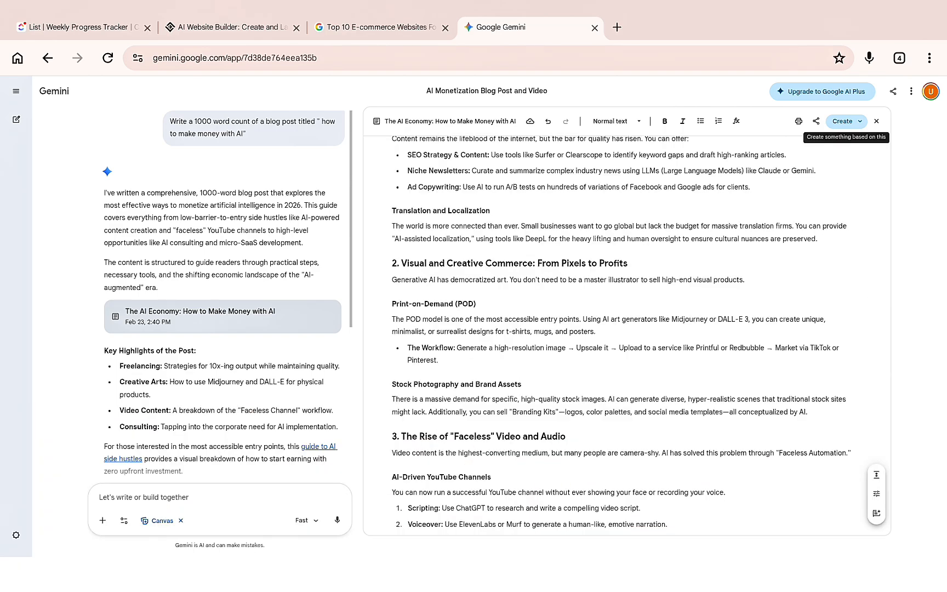
Generate an Audio Overview from the blog post document.
left_click(843, 121)
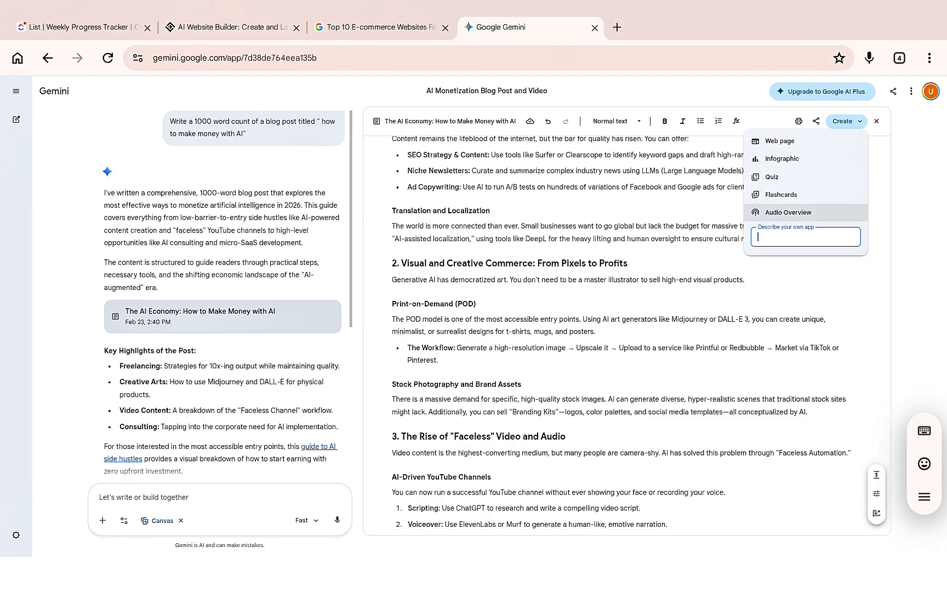
left_click(788, 212)
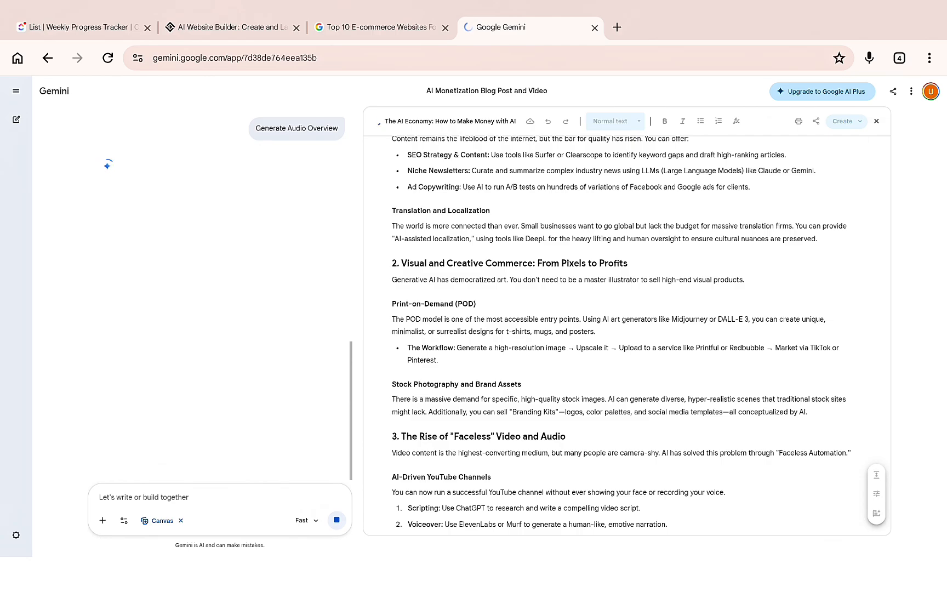
scroll(627, 335, "up", 2)
scroll(627, 335, "up", 2)
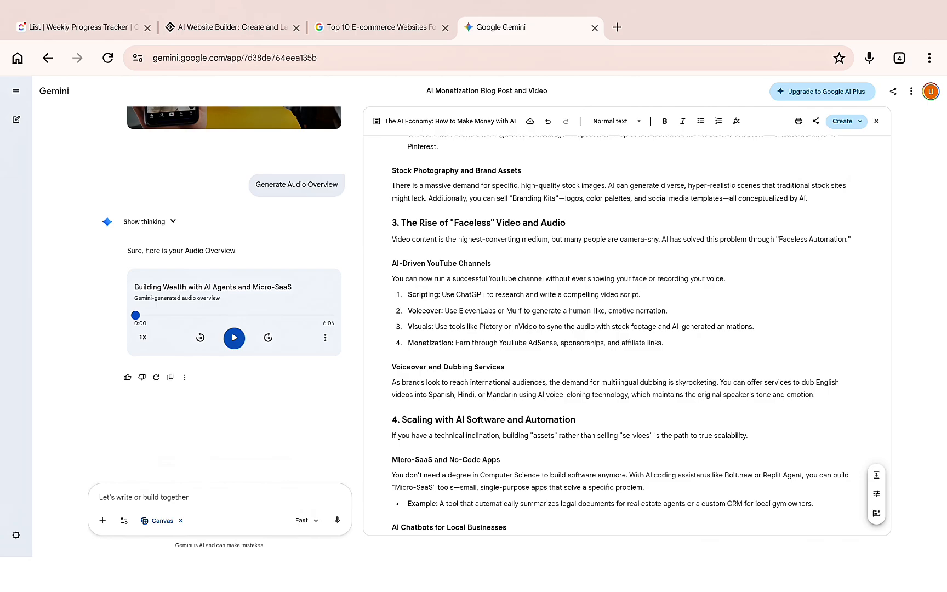
Play the generated audio overview while looking over the Print-on-Demand and "Faceless" video sections of the blog post.
left_click(234, 338)
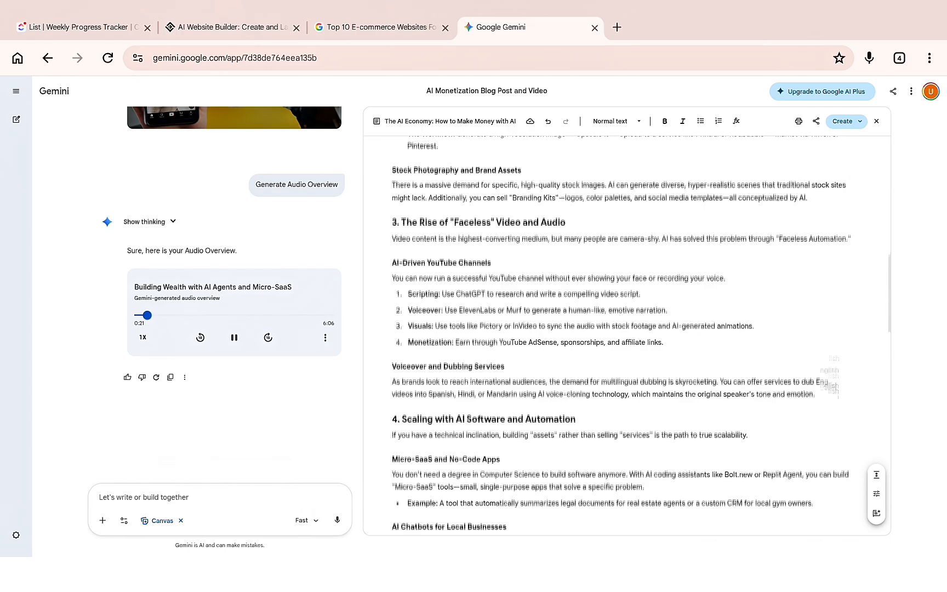
scroll(640, 335, "down", 1)
scroll(640, 335, "up", 1)
scroll(619, 334, "up", 2)
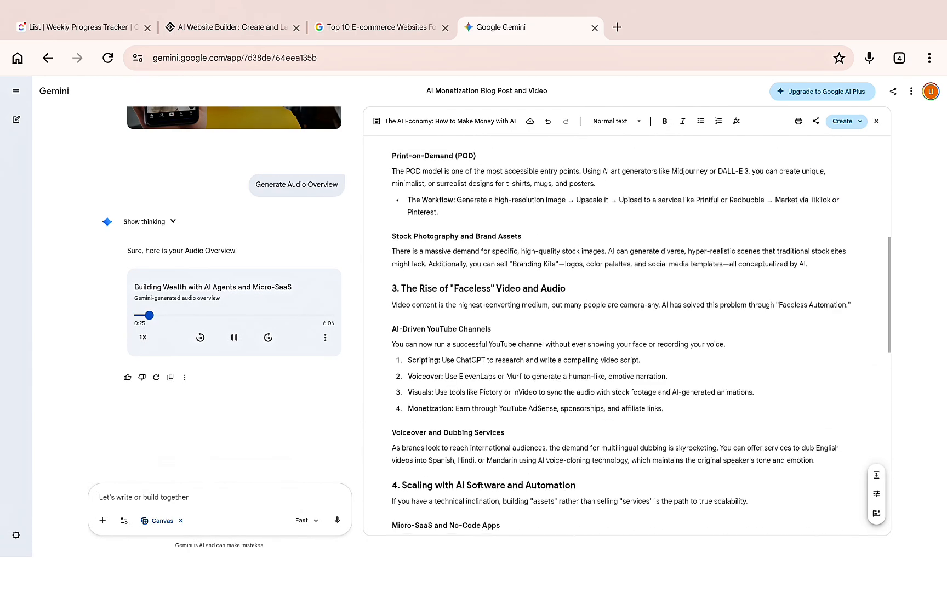
scroll(620, 334, "up", 2)
scroll(619, 334, "up", 1)
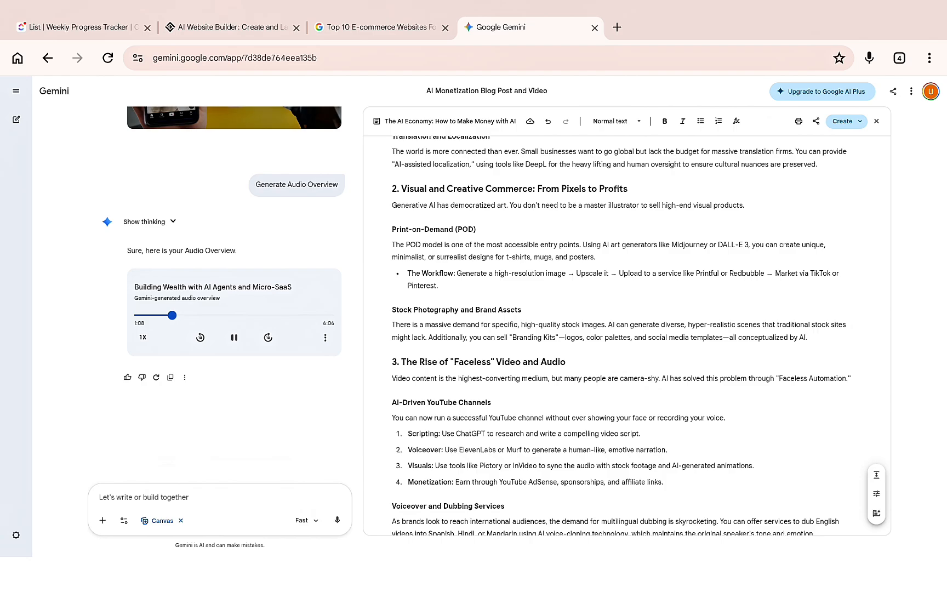
Pause the audio overview and download its audio file.
left_click(325, 337)
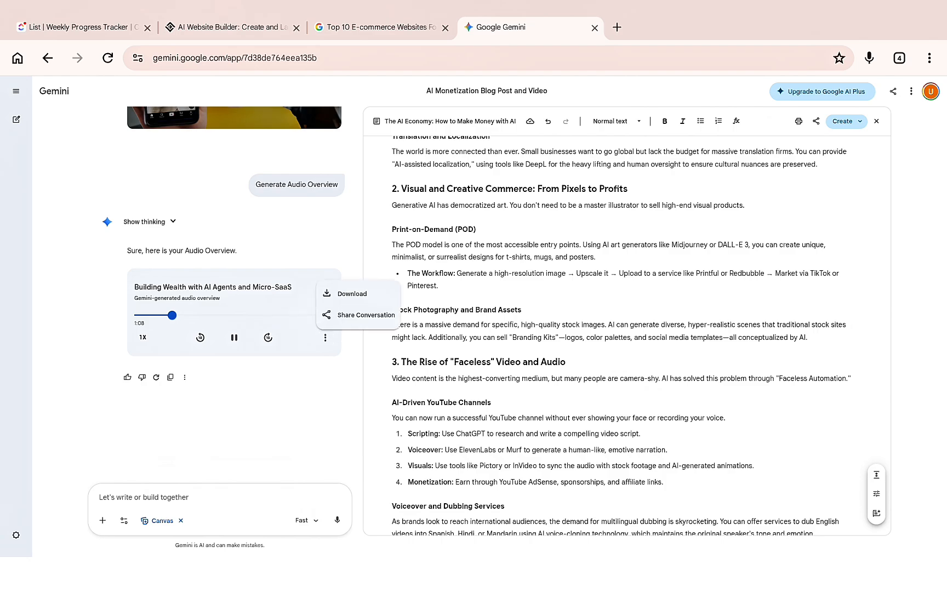
left_click(369, 296)
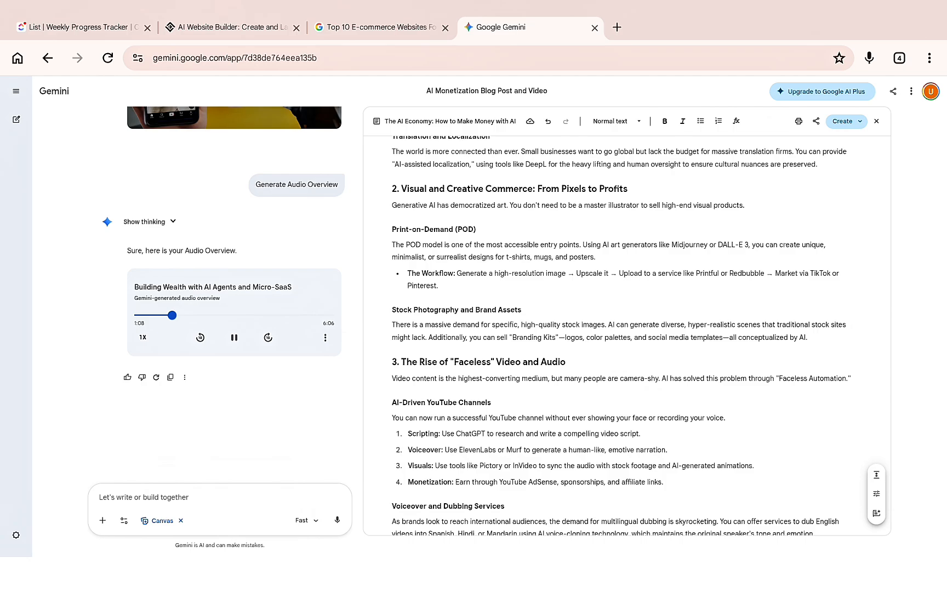
left_click(234, 337)
left_click(325, 338)
left_click(371, 296)
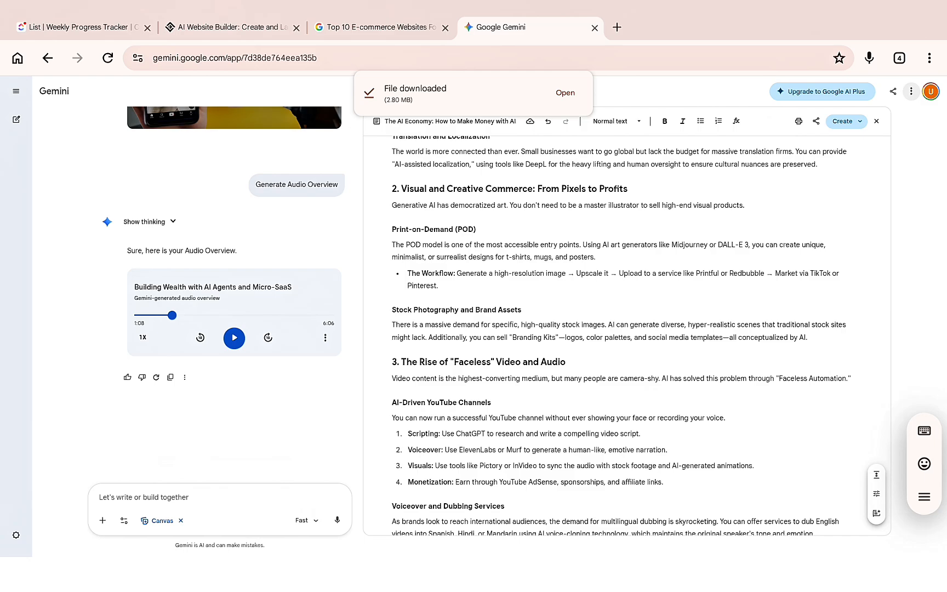
View the chat's management options and the formats that can be created from the blog post, and close them.
left_click(911, 91)
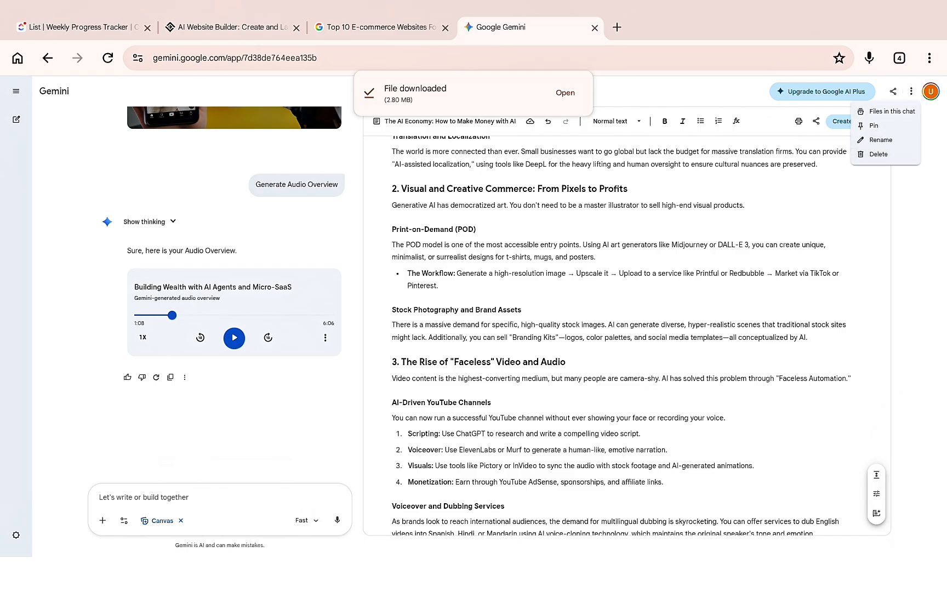
left_click(840, 121)
left_click(842, 121)
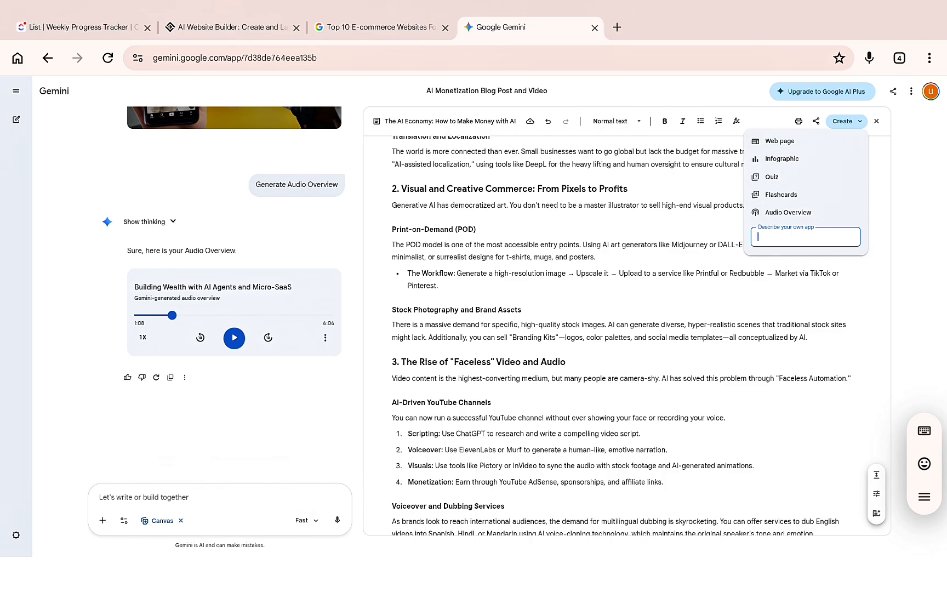
key("Escape")
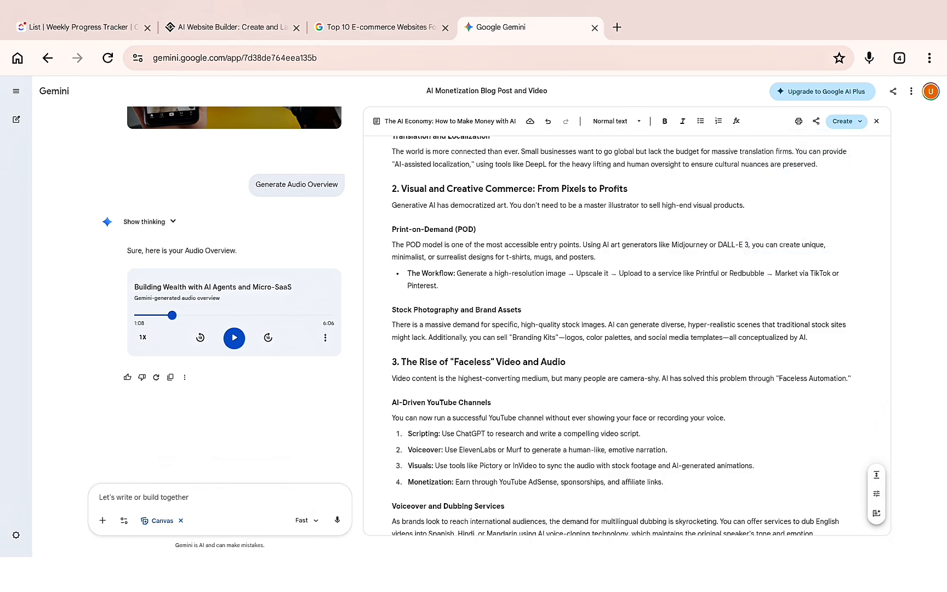